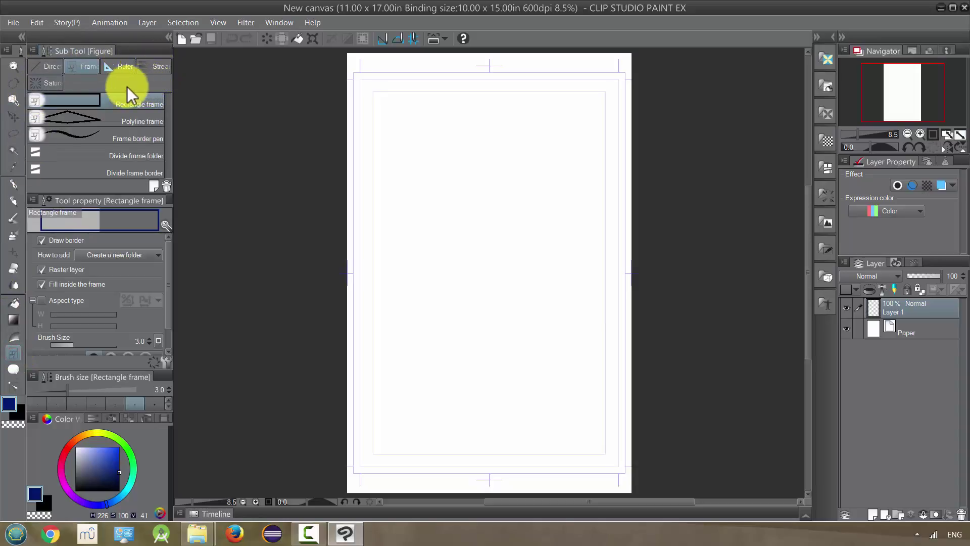
Step: Look at the direct draw figure sub tools, return to the Rectangle frame sub tool and review its properties
{"action": "left_click", "coordinate": [44, 67]}
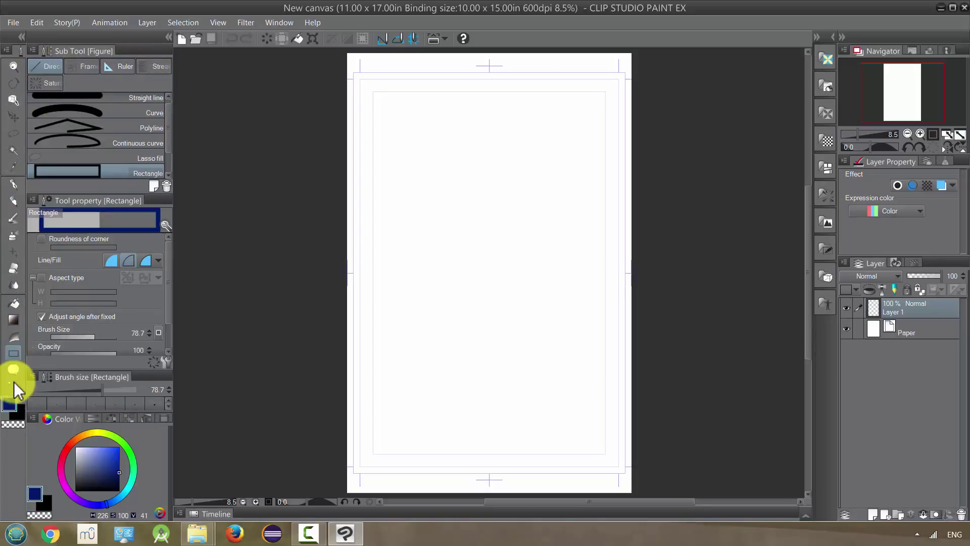
{"action": "left_click", "coordinate": [87, 69]}
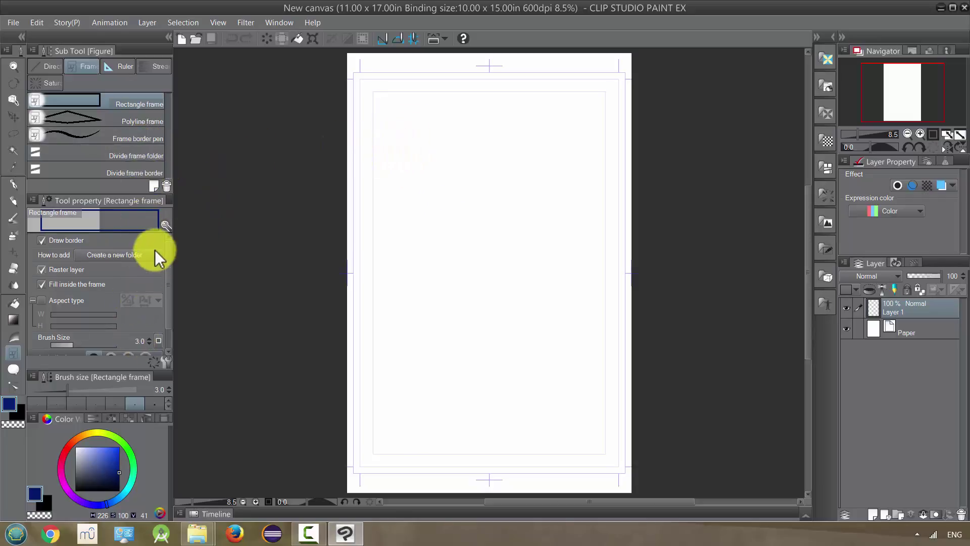
{"action": "mouse_move", "coordinate": [167, 256]}
{"action": "left_mouse_down"}
{"action": "mouse_move", "coordinate": [168, 275]}
{"action": "mouse_move", "coordinate": [169, 257]}
{"action": "left_mouse_up"}
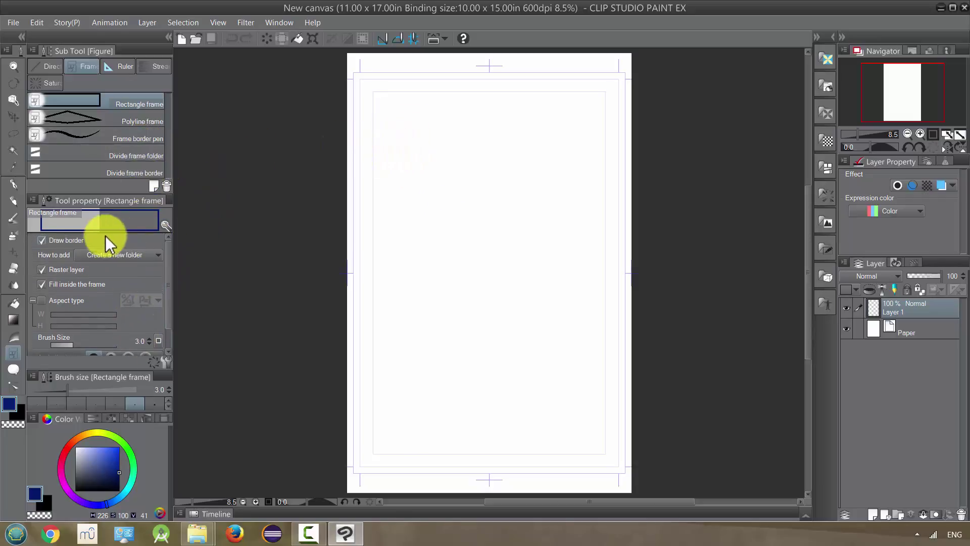
{"action": "left_click", "coordinate": [41, 285]}
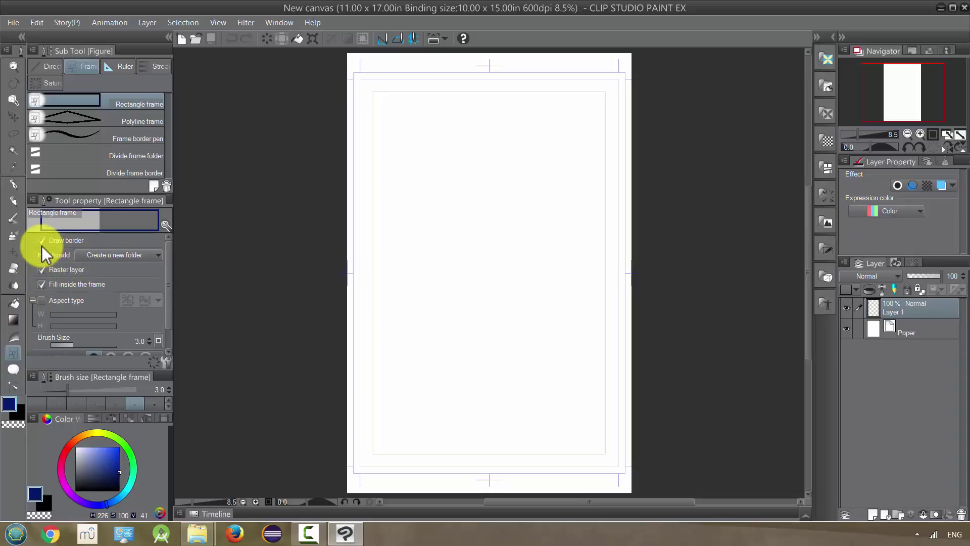
{"action": "left_click_drag", "start_coordinate": [170, 309], "coordinate": [168, 322]}
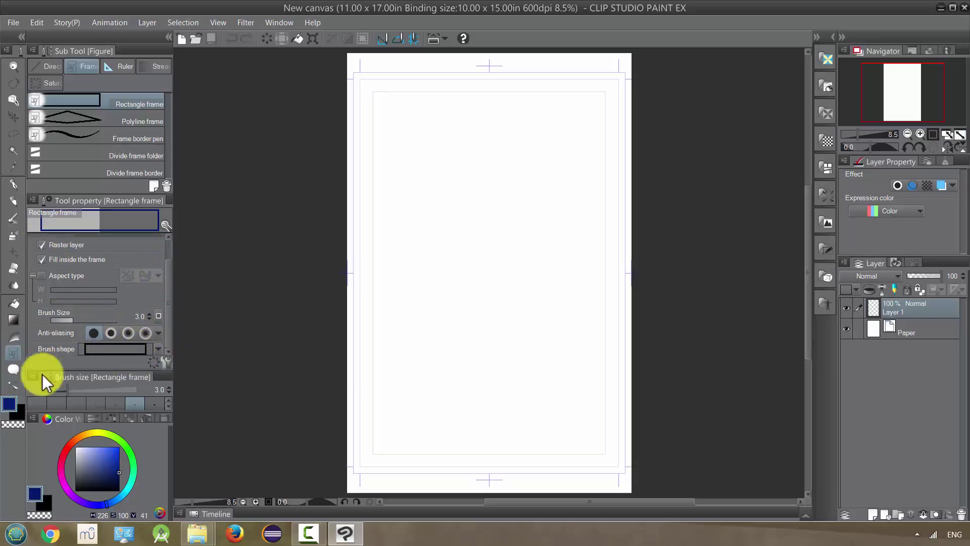
Step: Give the Rectangle frame tool a black line colour, the strongest anti-aliasing and a brush size of 8.0
{"action": "left_click_drag", "start_coordinate": [97, 463], "coordinate": [124, 513]}
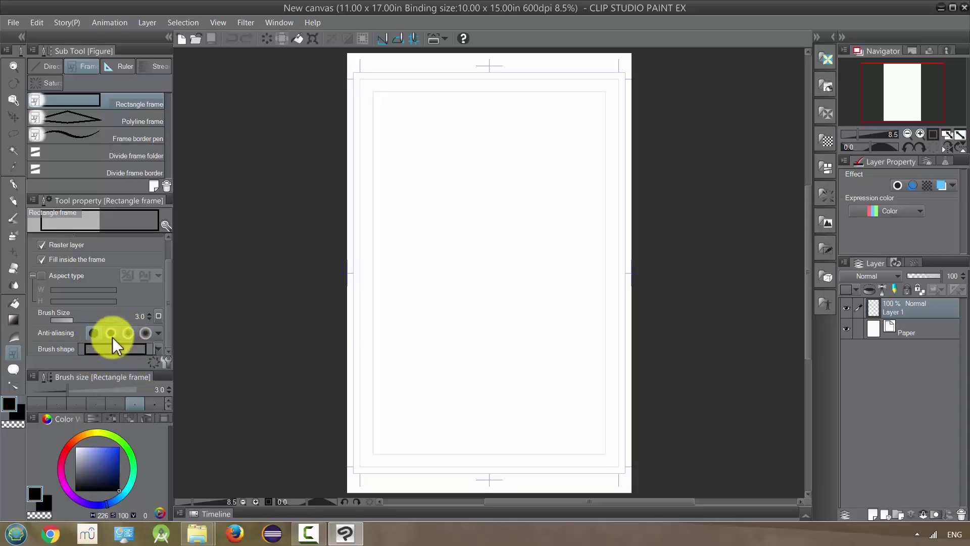
{"action": "left_click", "coordinate": [146, 333]}
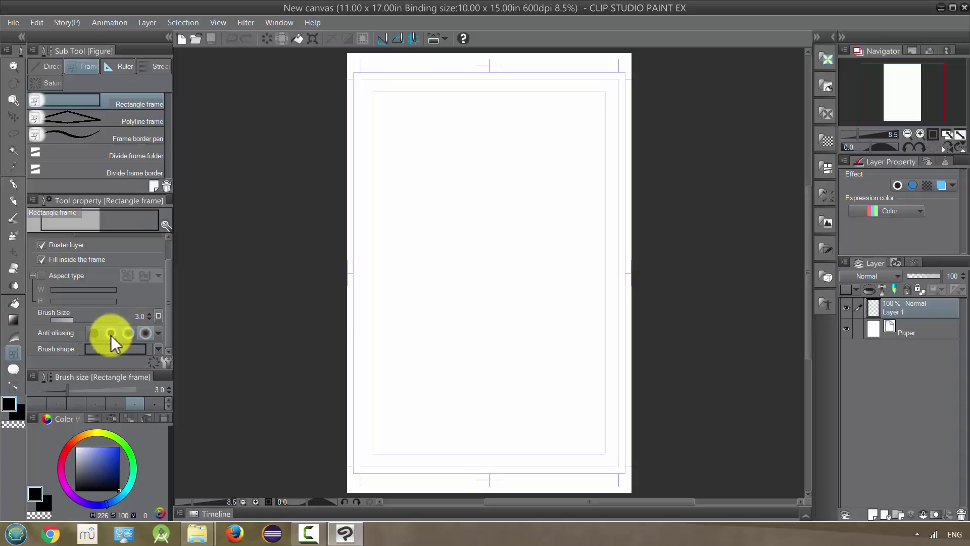
{"action": "left_click", "coordinate": [83, 319]}
{"action": "left_click_drag", "start_coordinate": [86, 319], "coordinate": [81, 322]}
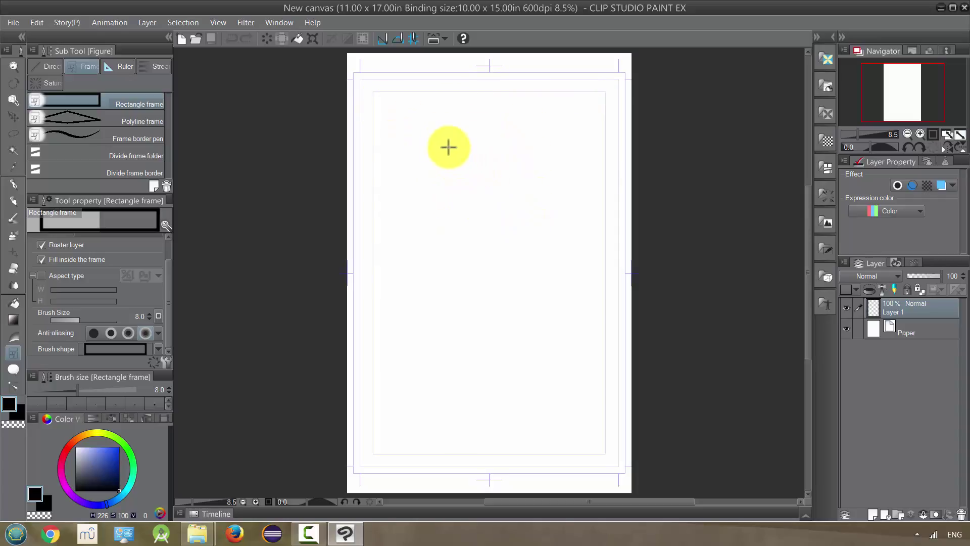
Step: Draw a roughly square rectangle frame in the upper middle of the page and inspect its border
{"action": "left_click_drag", "start_coordinate": [436, 125], "coordinate": [555, 238]}
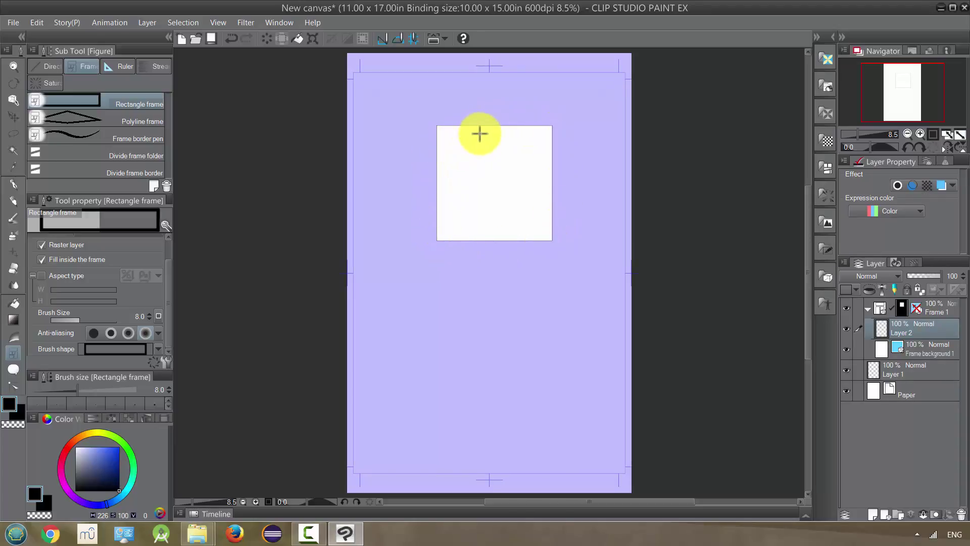
{"action": "scroll", "coordinate": [429, 145], "scroll_direction": "up", "scroll_amount": 4}
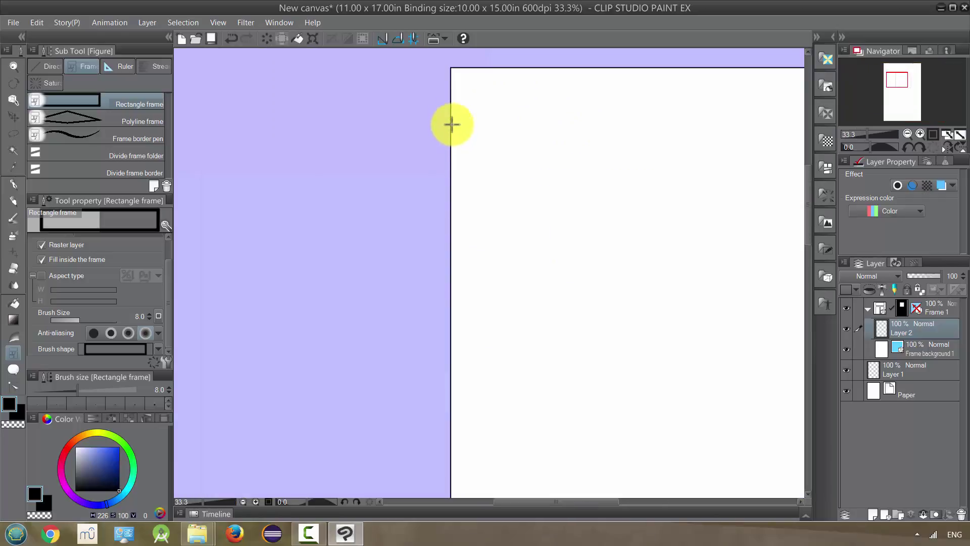
{"action": "scroll", "coordinate": [449, 153], "scroll_direction": "down", "scroll_amount": 1}
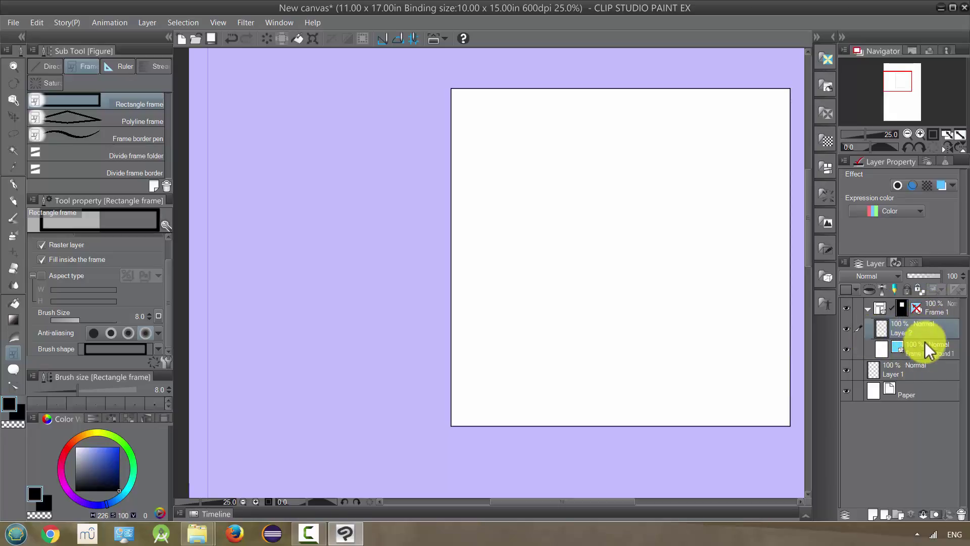
Step: Examine the contents of the Frame 1 folder, including Layer 2 and the frame background layer
{"action": "left_click", "coordinate": [871, 308]}
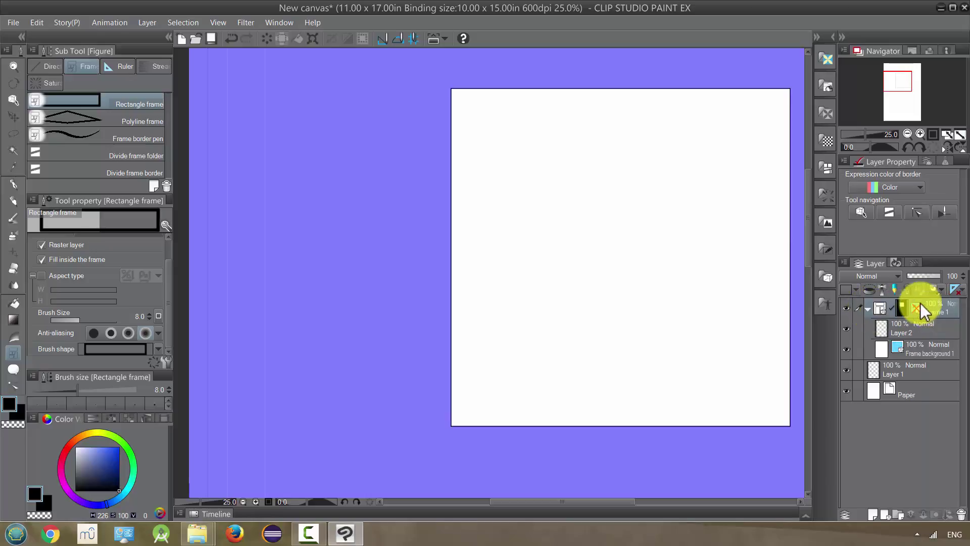
{"action": "left_click", "coordinate": [866, 308]}
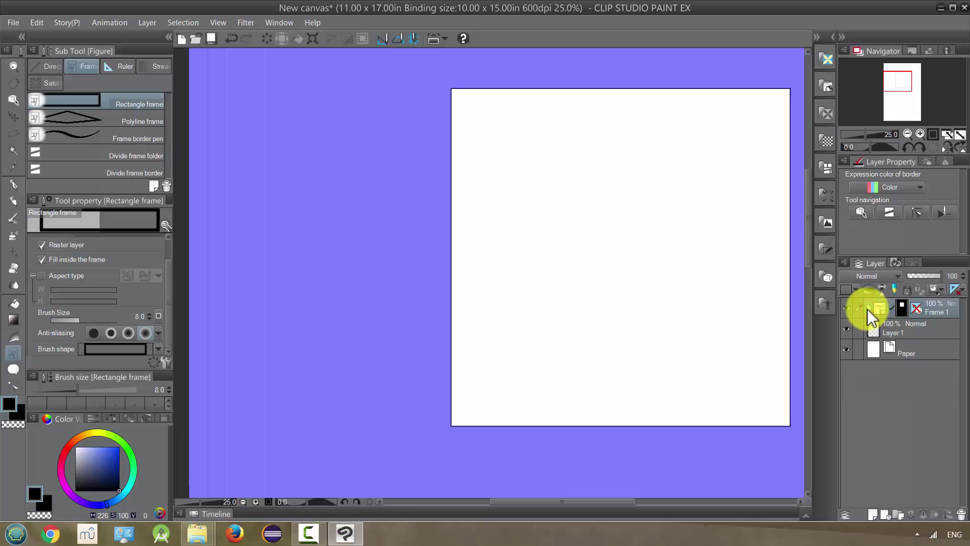
{"action": "left_click", "coordinate": [868, 309]}
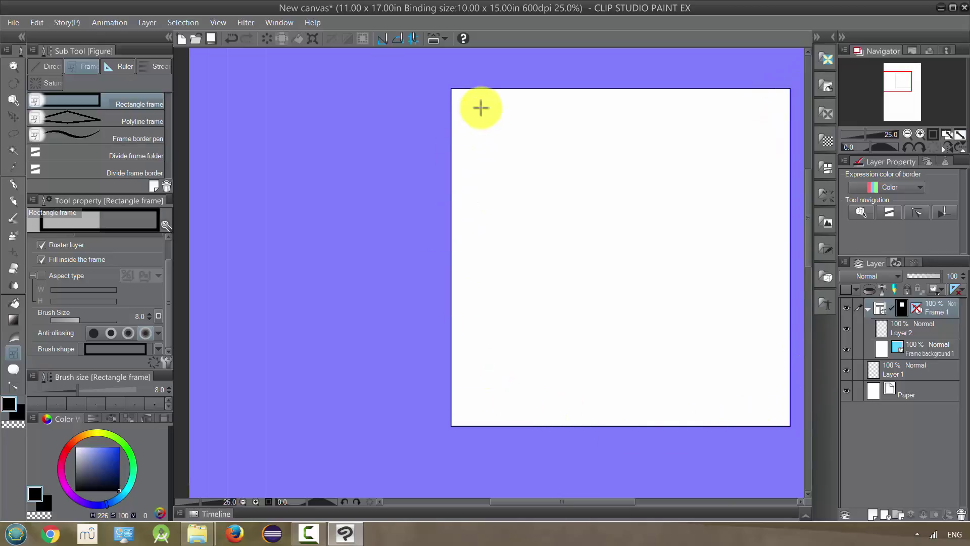
{"action": "left_click", "coordinate": [904, 330]}
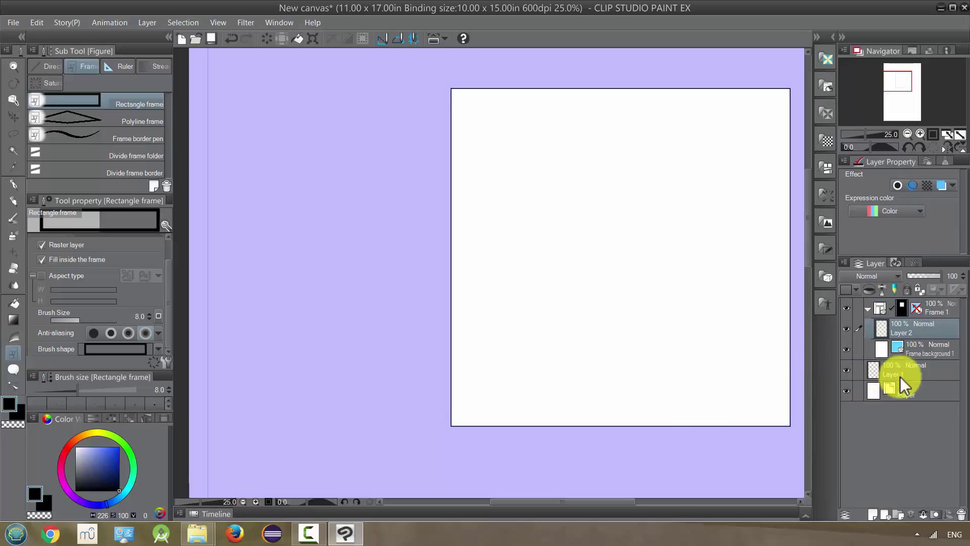
{"action": "left_click", "coordinate": [900, 351]}
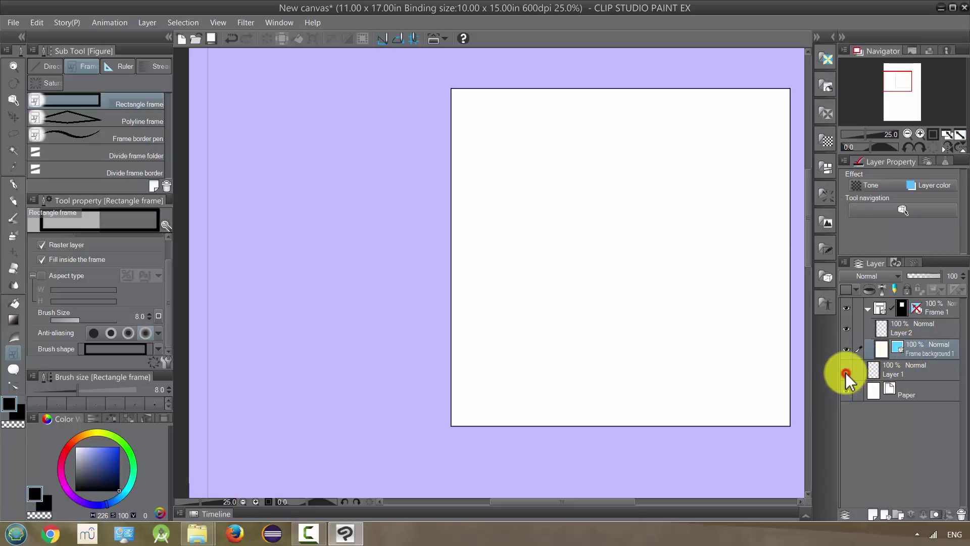
Step: Toggle the visibility of the Paper and frame background layers off and on to compare how they fill the page
{"action": "scroll", "coordinate": [672, 357], "scroll_direction": "down", "scroll_amount": 2}
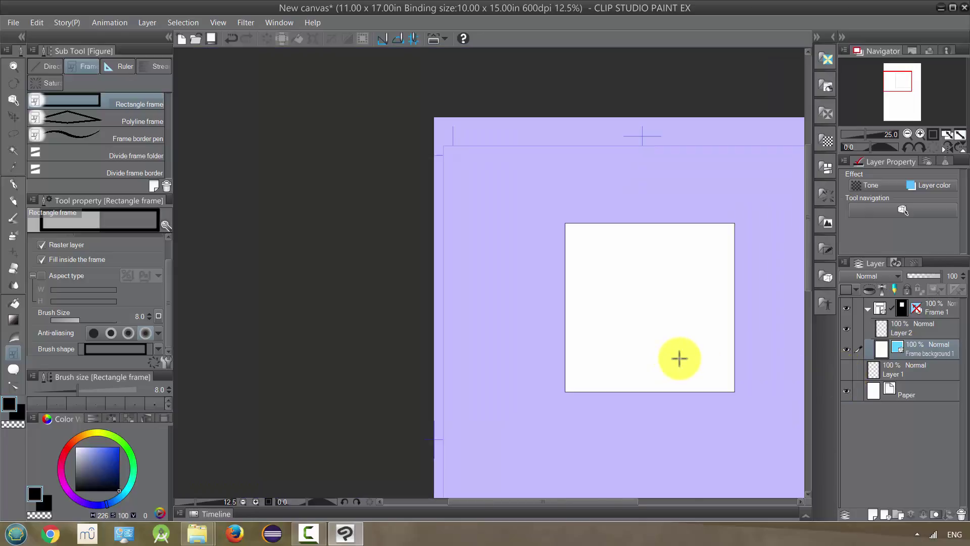
{"action": "left_click", "coordinate": [846, 391]}
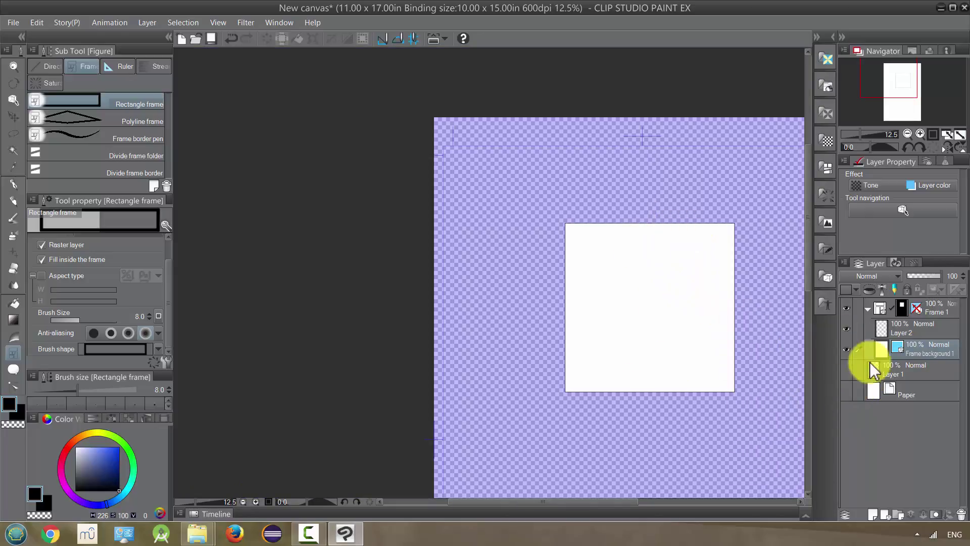
{"action": "left_click", "coordinate": [846, 350]}
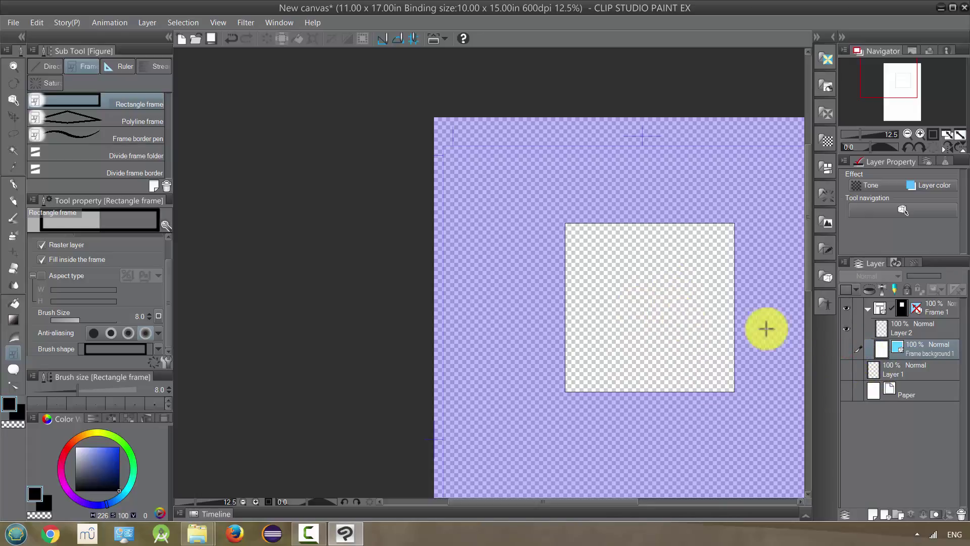
{"action": "left_click", "coordinate": [847, 389]}
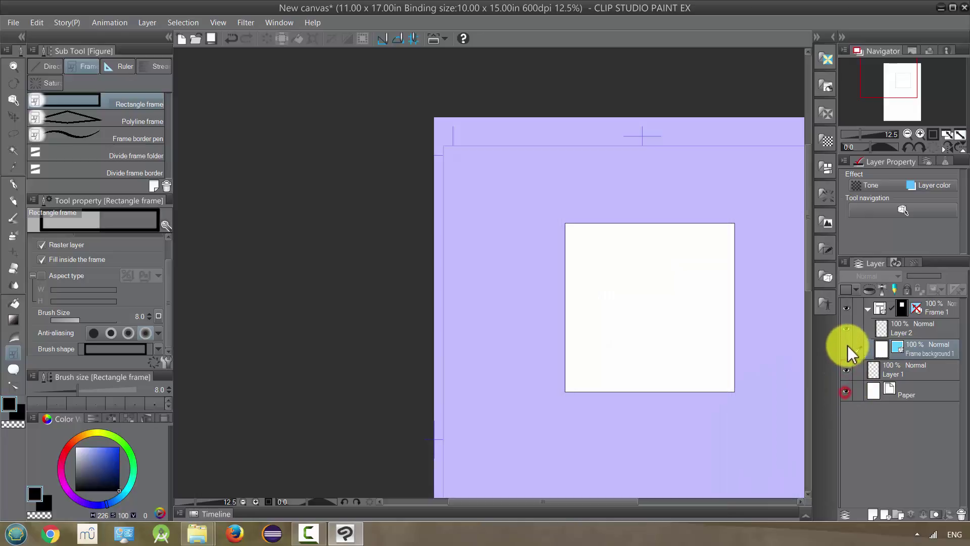
{"action": "left_click", "coordinate": [847, 349]}
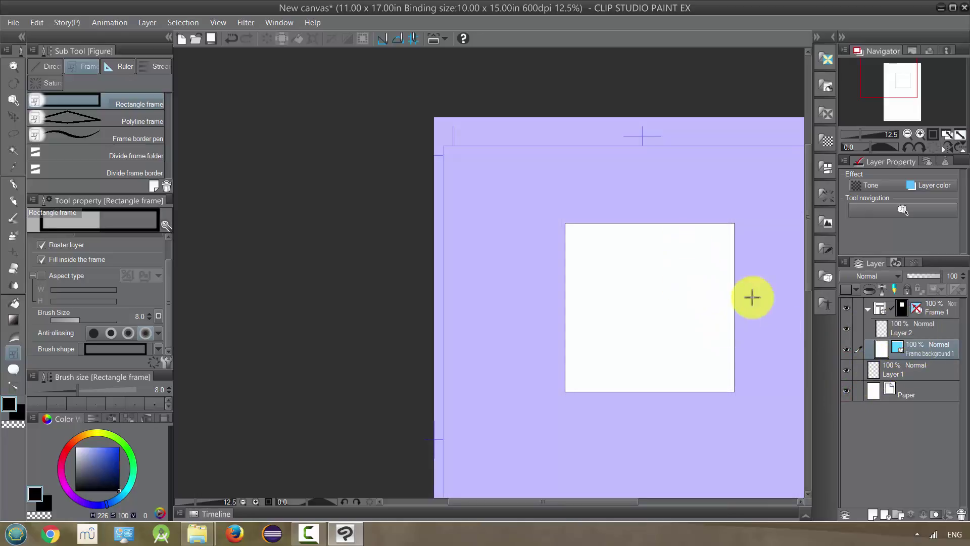
Step: Set the Frame 1 border's brush size to 20.0 with the Object tool and view the result from Layer 1
{"action": "left_click", "coordinate": [926, 306]}
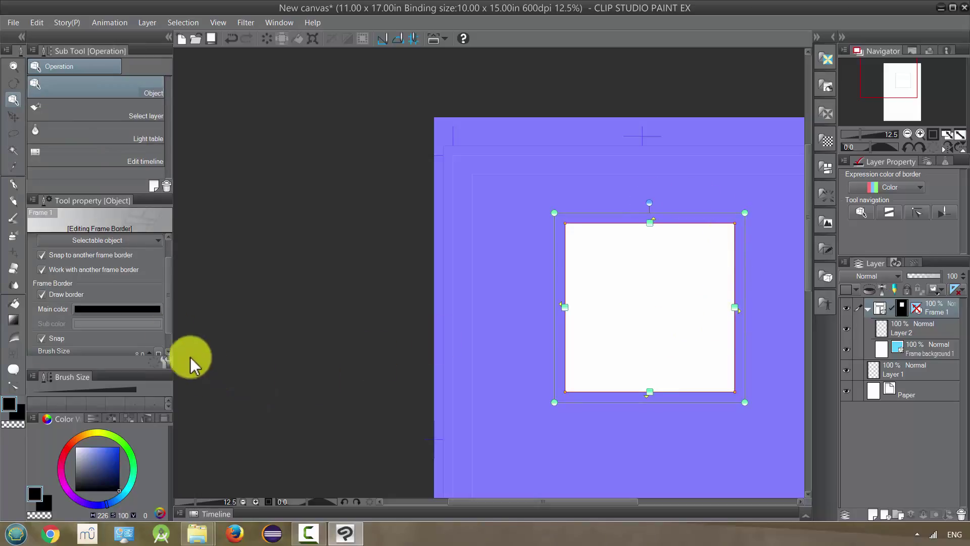
{"action": "left_click", "coordinate": [168, 297]}
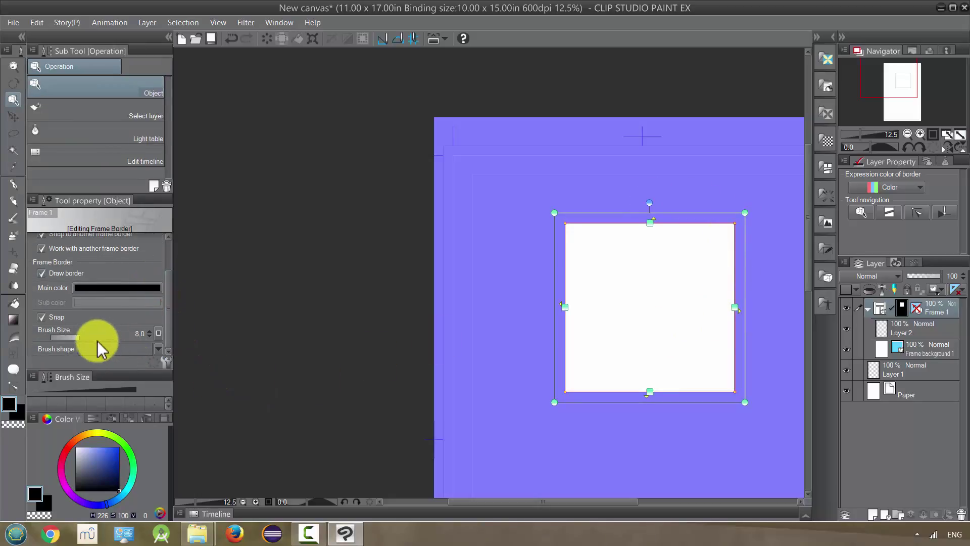
{"action": "left_click", "coordinate": [150, 331]}
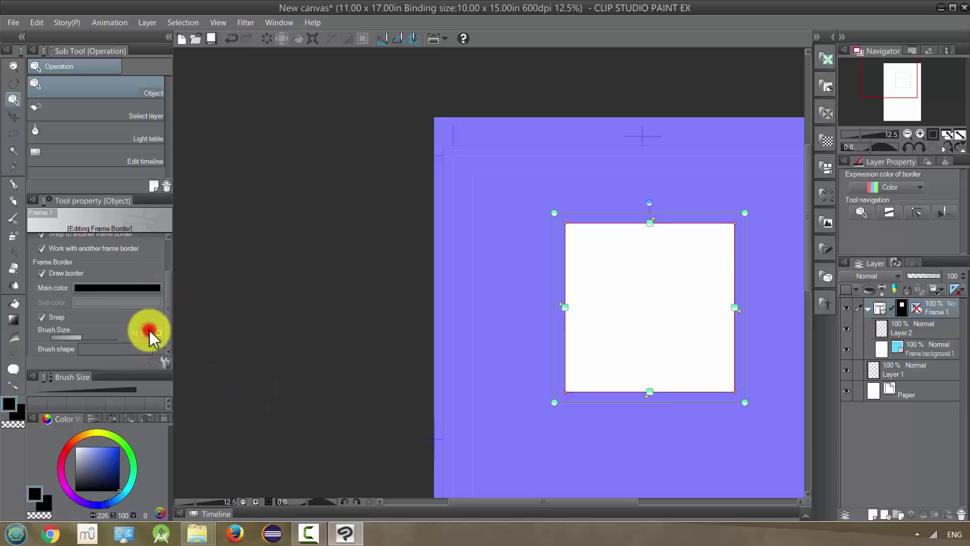
{"action": "left_click", "coordinate": [149, 333]}
{"action": "left_click", "coordinate": [150, 332]}
{"action": "left_click", "coordinate": [149, 333]}
{"action": "left_click", "coordinate": [149, 332]}
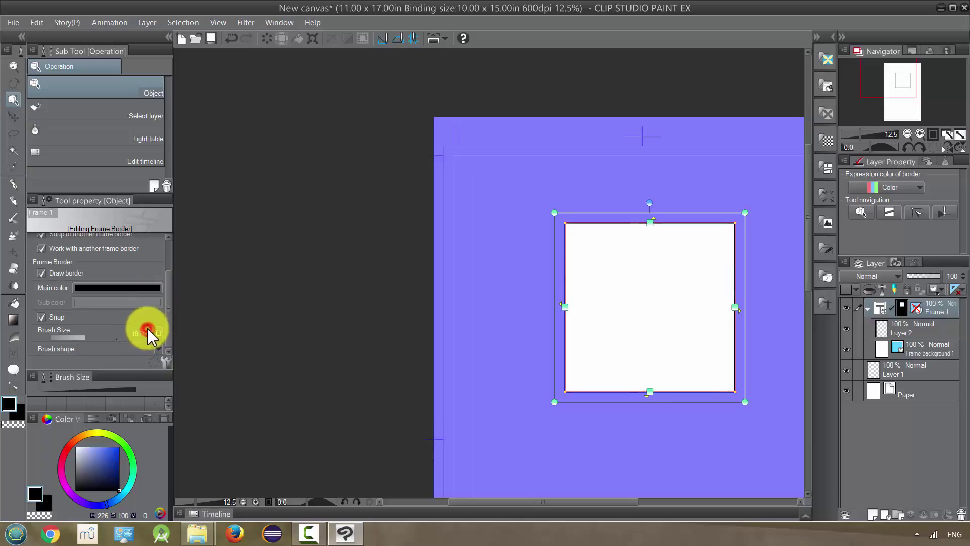
{"action": "left_click", "coordinate": [150, 332]}
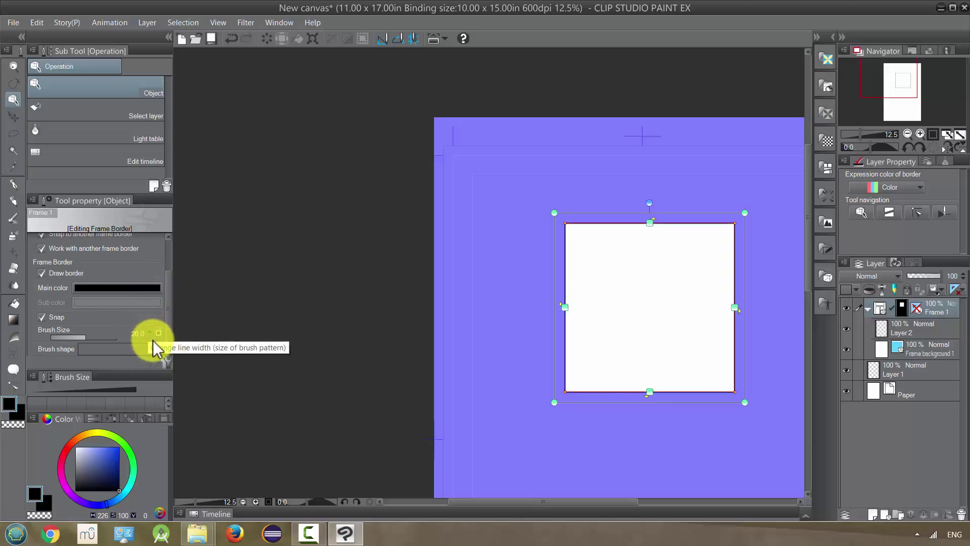
{"action": "left_click", "coordinate": [908, 326]}
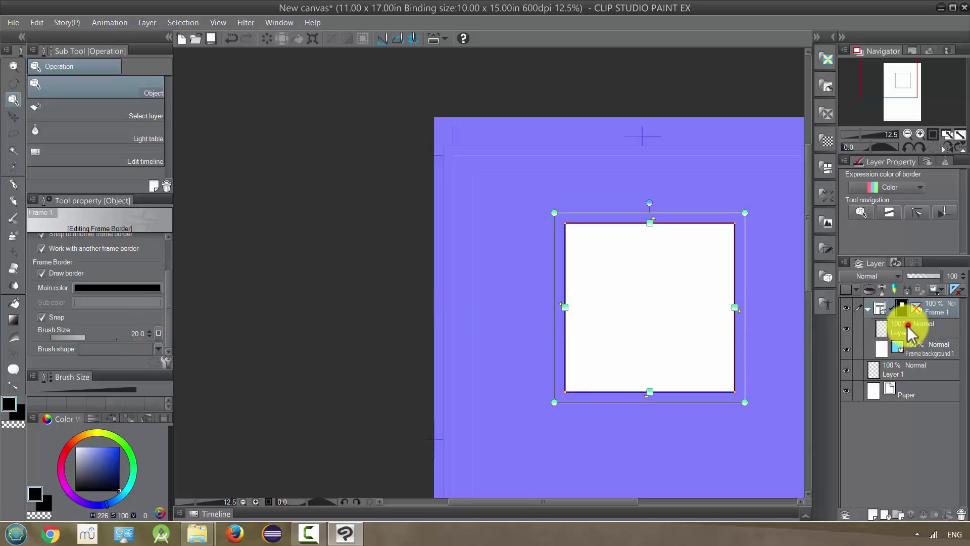
{"action": "left_click", "coordinate": [895, 376]}
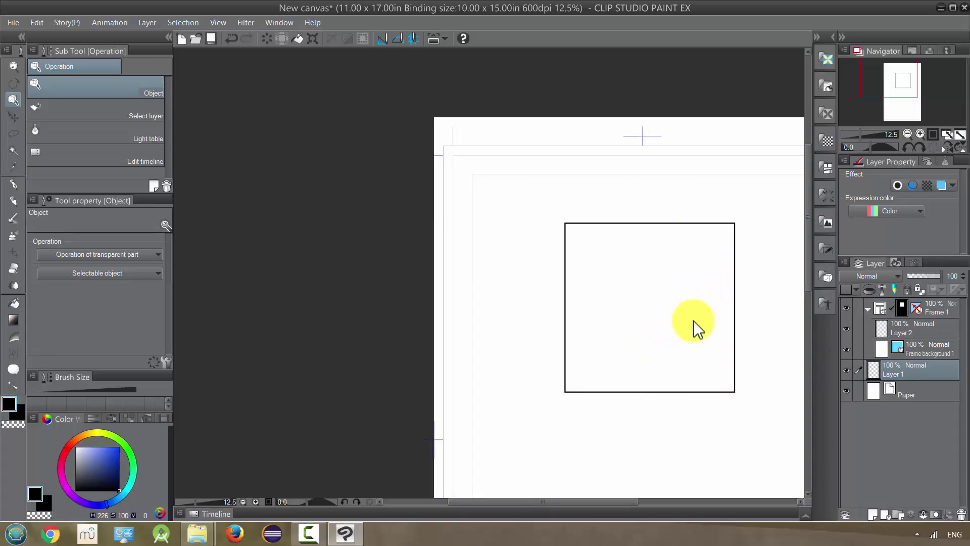
Step: Delete the Frame 1 folder together with its layers
{"action": "left_click", "coordinate": [920, 309]}
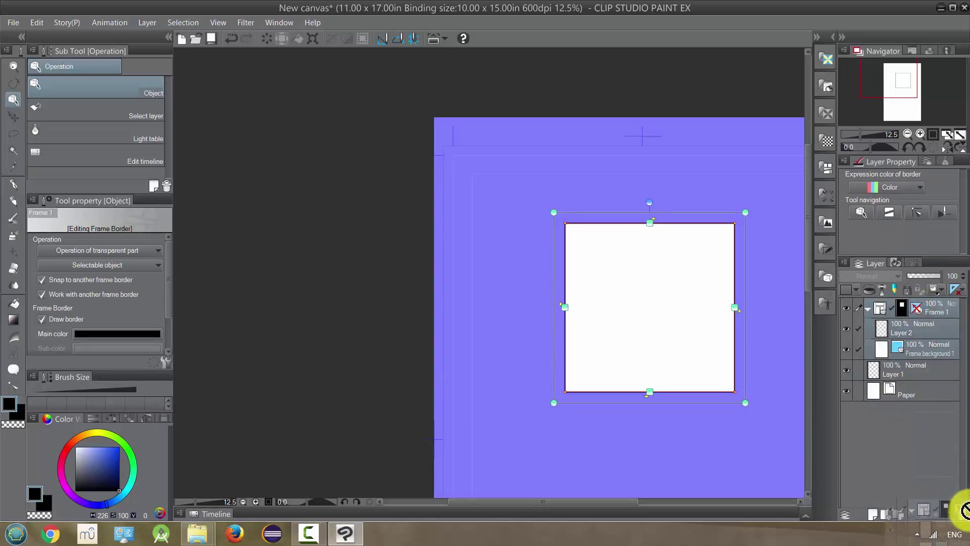
{"action": "left_click", "coordinate": [959, 514]}
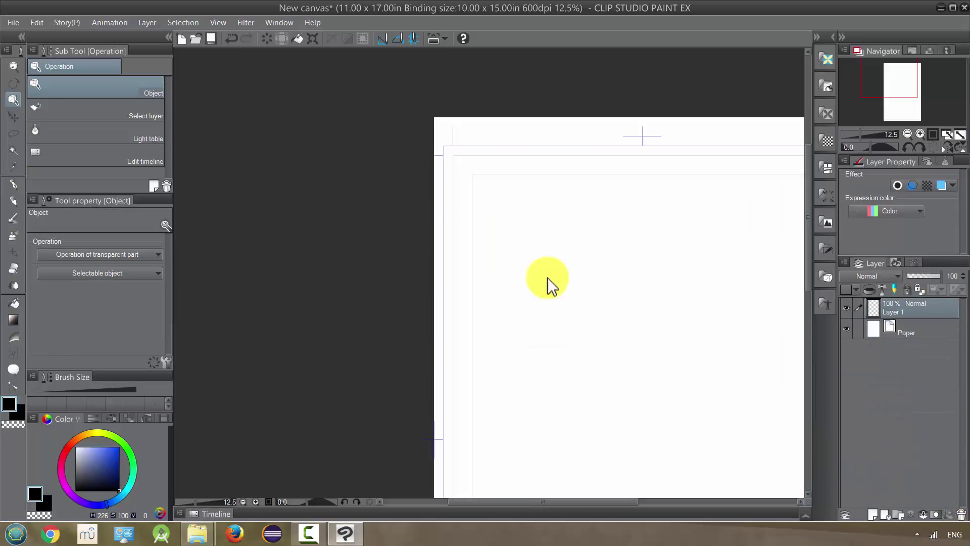
Step: Draw a Rectangle frame along the page's innermost guide, from its upper-left corner to its lower-right corner
{"action": "key", "text": "ctrl+0"}
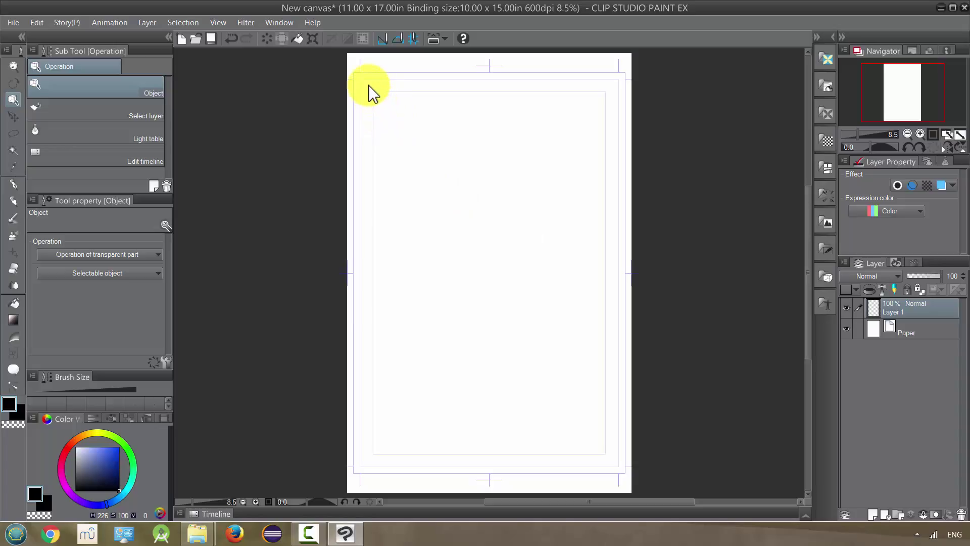
{"action": "scroll", "coordinate": [350, 61], "scroll_direction": "up", "scroll_amount": 2}
{"action": "scroll", "coordinate": [363, 81], "scroll_direction": "up", "scroll_amount": 4}
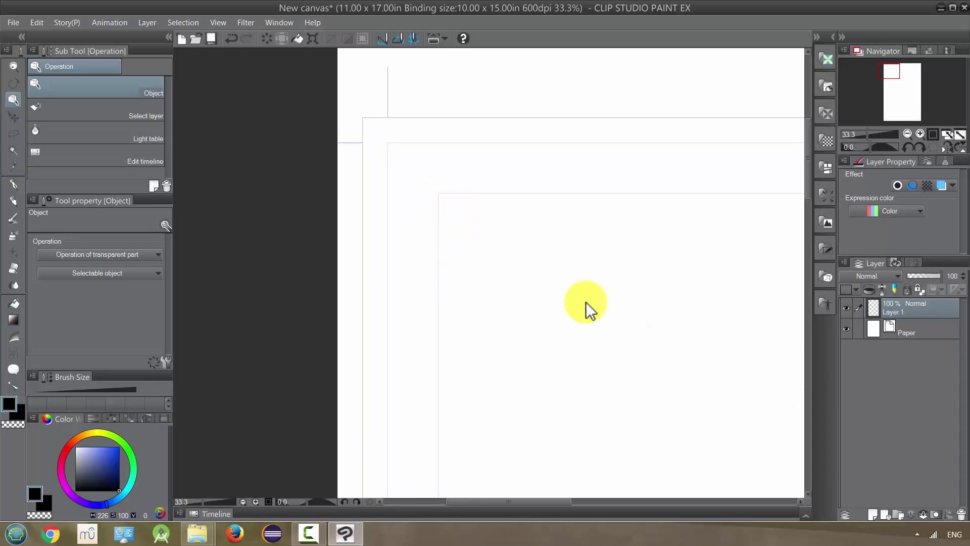
{"action": "scroll", "coordinate": [589, 305], "scroll_direction": "down", "scroll_amount": 1}
{"action": "left_click_drag", "start_coordinate": [598, 307], "coordinate": [478, 223]}
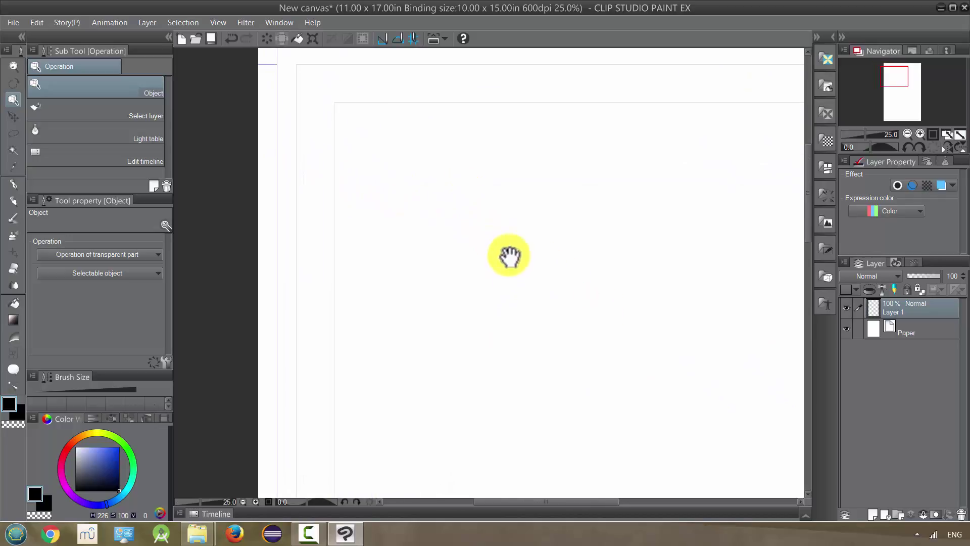
{"action": "scroll", "coordinate": [495, 240], "scroll_direction": "down", "scroll_amount": 3}
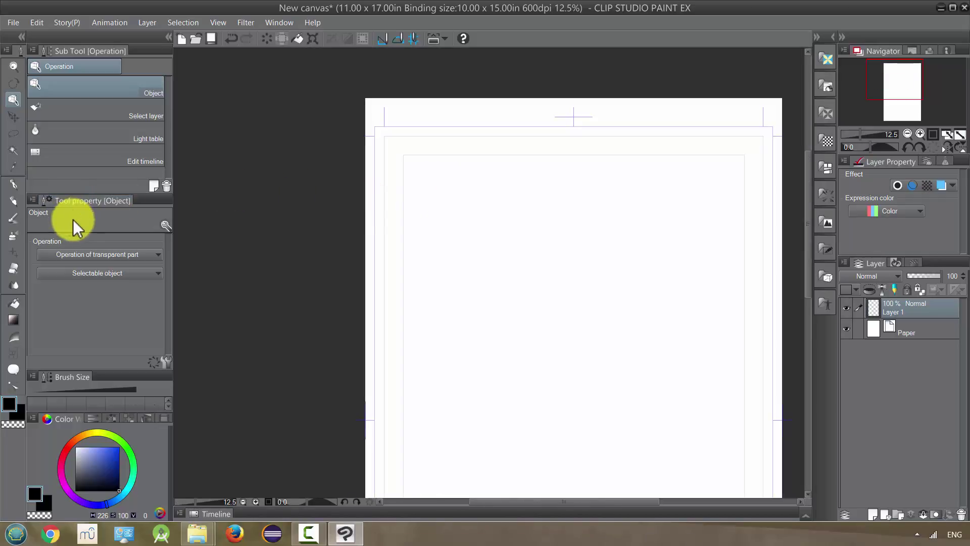
{"action": "left_click", "coordinate": [15, 352]}
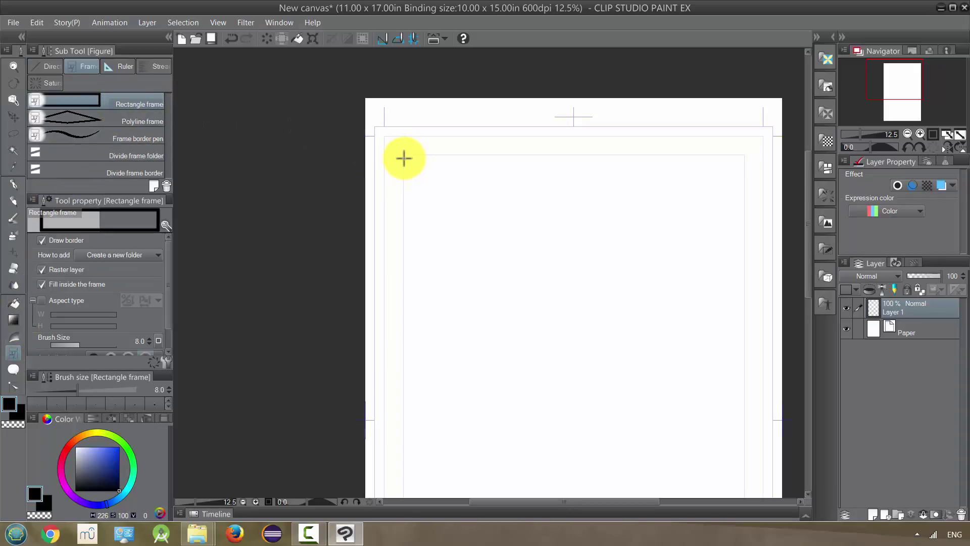
{"action": "scroll", "coordinate": [402, 139], "scroll_direction": "up", "scroll_amount": 3}
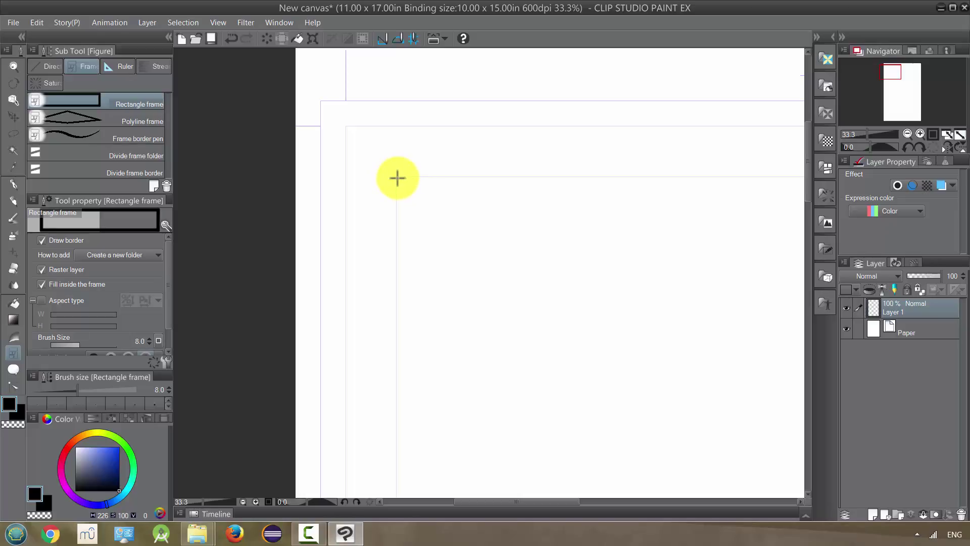
{"action": "left_click_drag", "start_coordinate": [396, 176], "coordinate": [348, 369]}
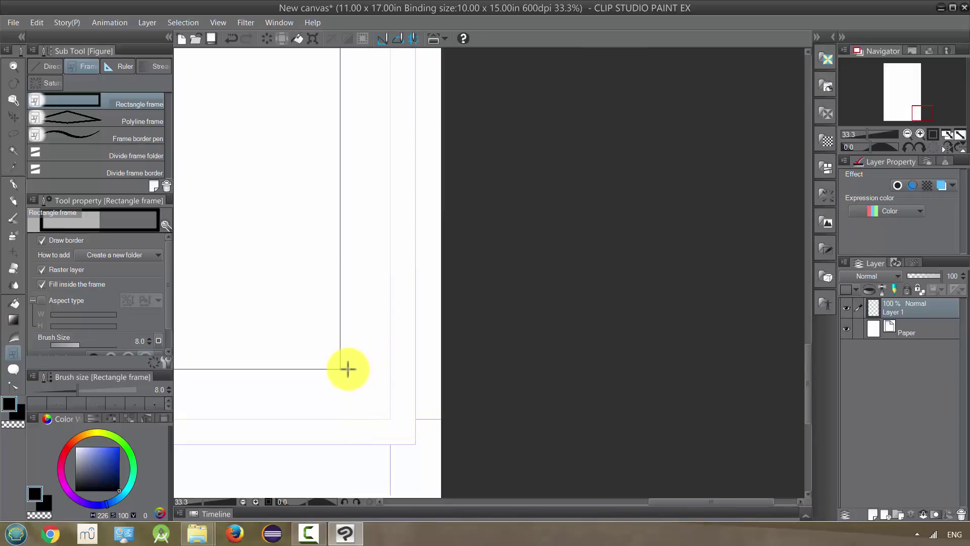
{"action": "left_click_drag", "start_coordinate": [347, 367], "coordinate": [346, 366]}
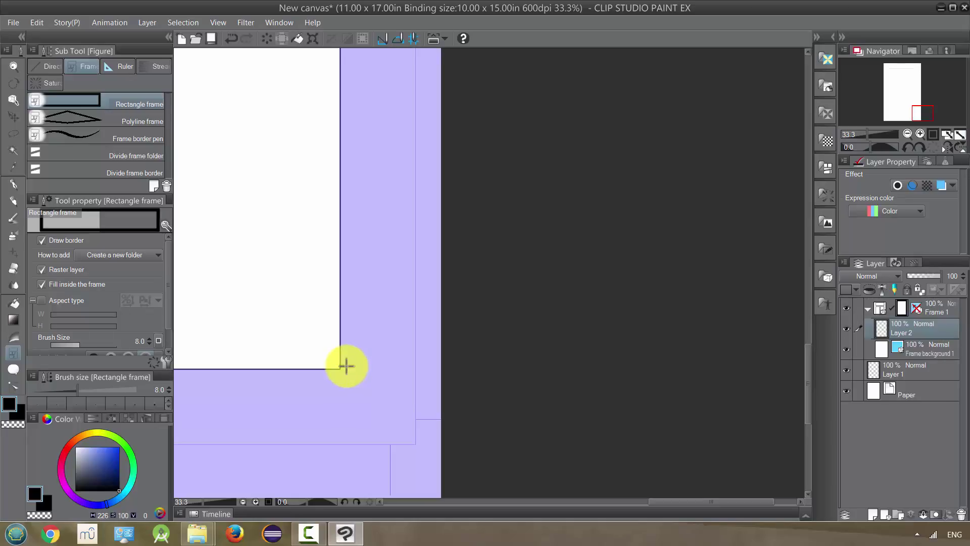
{"action": "key", "text": "ctrl+0"}
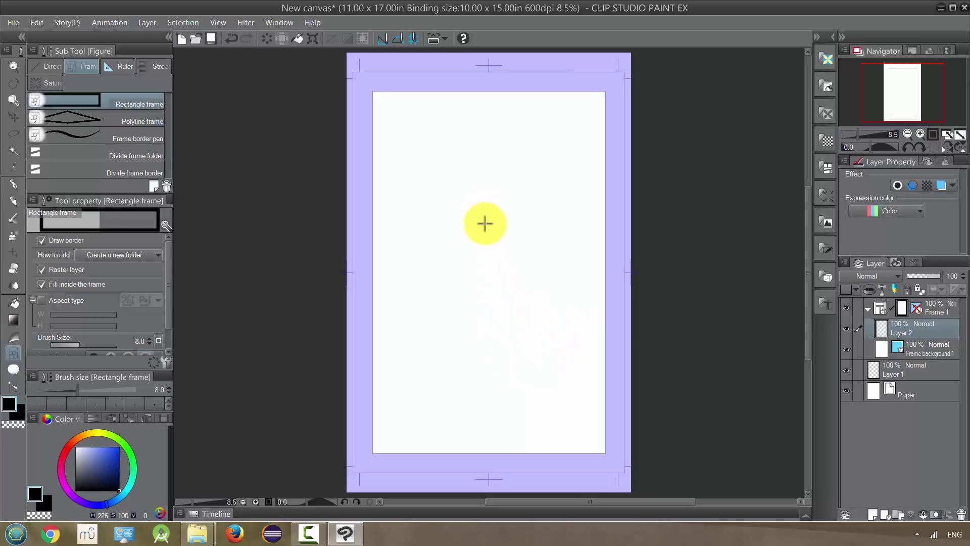
Step: Divide the frame folder with a straight horizontal cut in the upper third of the page, using Divide frame folder
{"action": "left_click", "coordinate": [135, 154]}
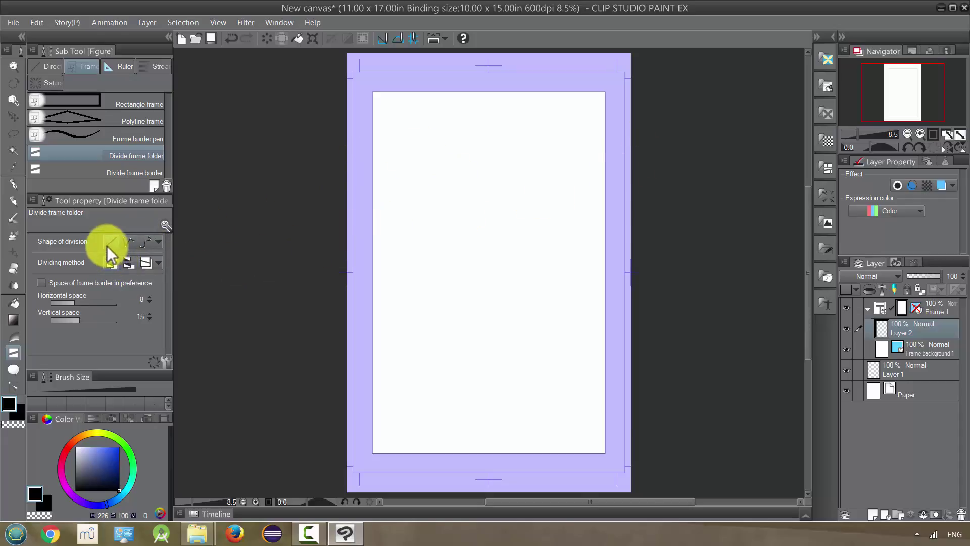
{"action": "left_click", "coordinate": [430, 190]}
{"action": "left_click_drag", "start_coordinate": [430, 190], "coordinate": [632, 188]}
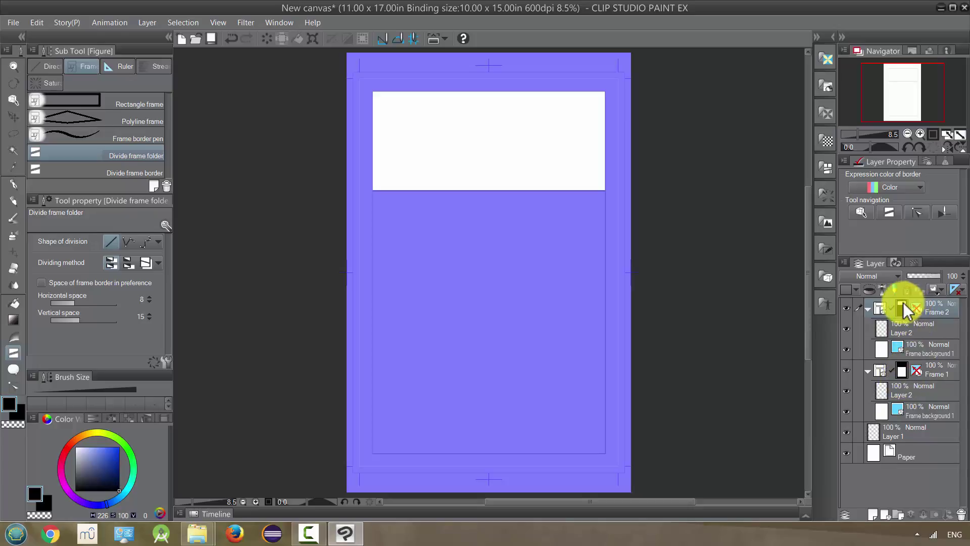
Step: Toggle the visibility of the Frame 2 and Frame 1 folders off and on to compare which panel each controls
{"action": "left_click", "coordinate": [846, 308]}
{"action": "left_click", "coordinate": [846, 307]}
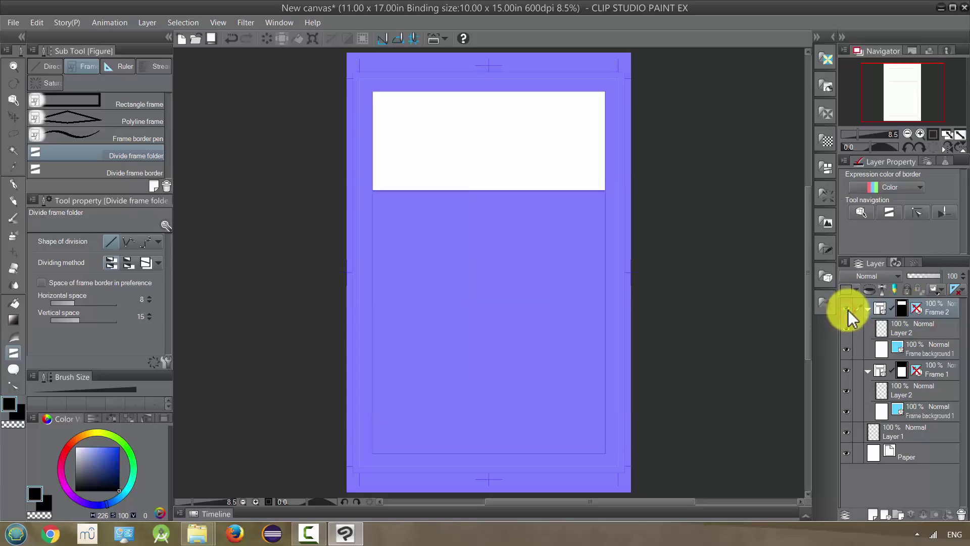
{"action": "left_click", "coordinate": [914, 374]}
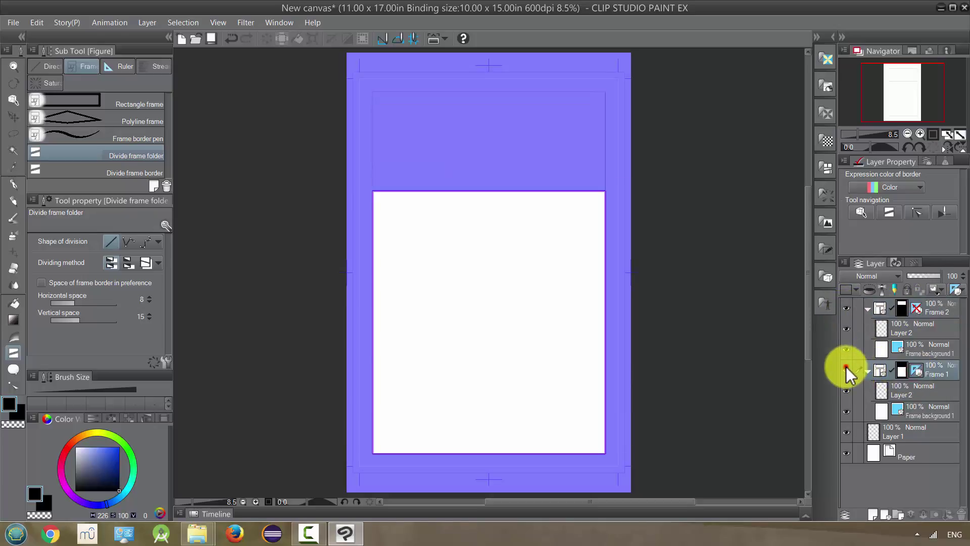
{"action": "left_click", "coordinate": [847, 369]}
{"action": "left_click", "coordinate": [847, 369]}
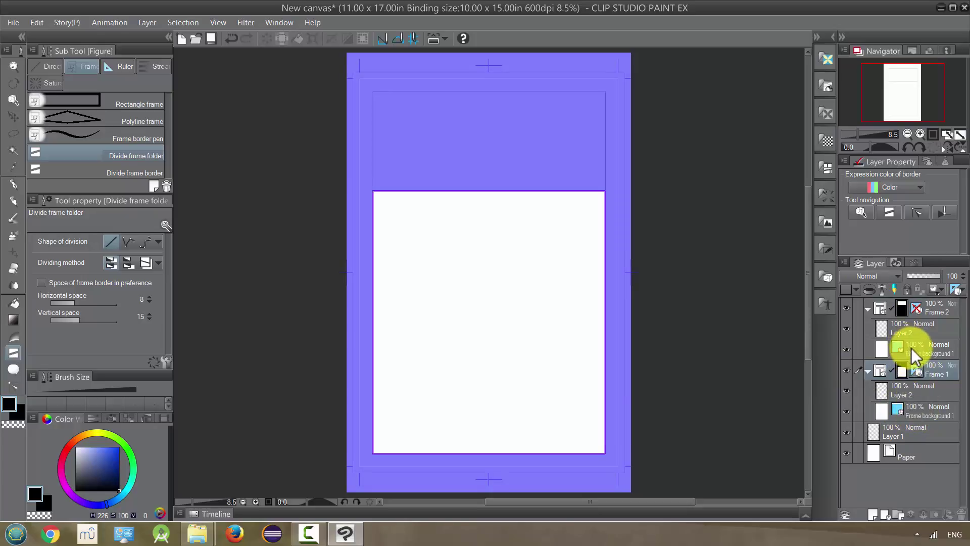
Step: Draw test G-pen strokes across the panel divider on Layer 2 of Frame 1 and on Layer 2 of Frame 2
{"action": "left_click", "coordinate": [912, 391]}
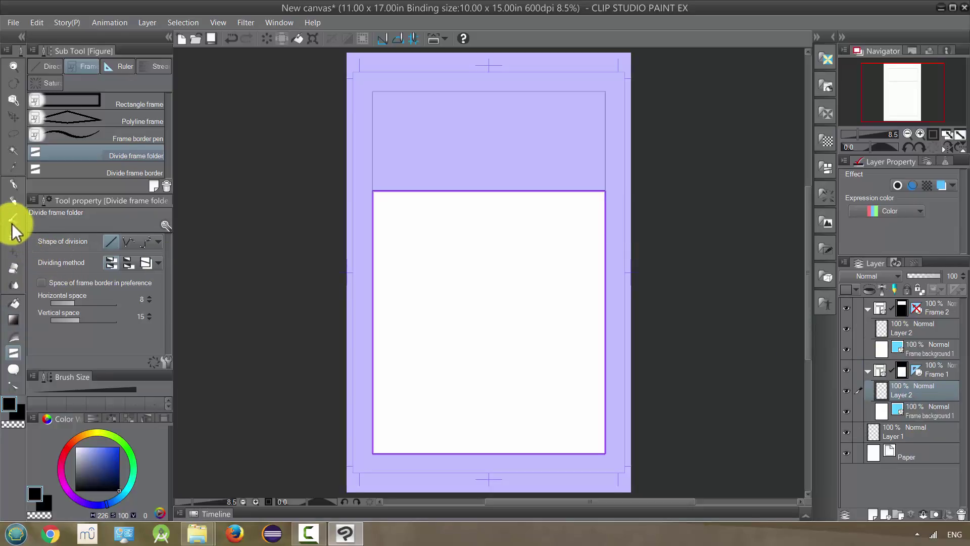
{"action": "left_click", "coordinate": [14, 202]}
{"action": "left_click", "coordinate": [12, 184]}
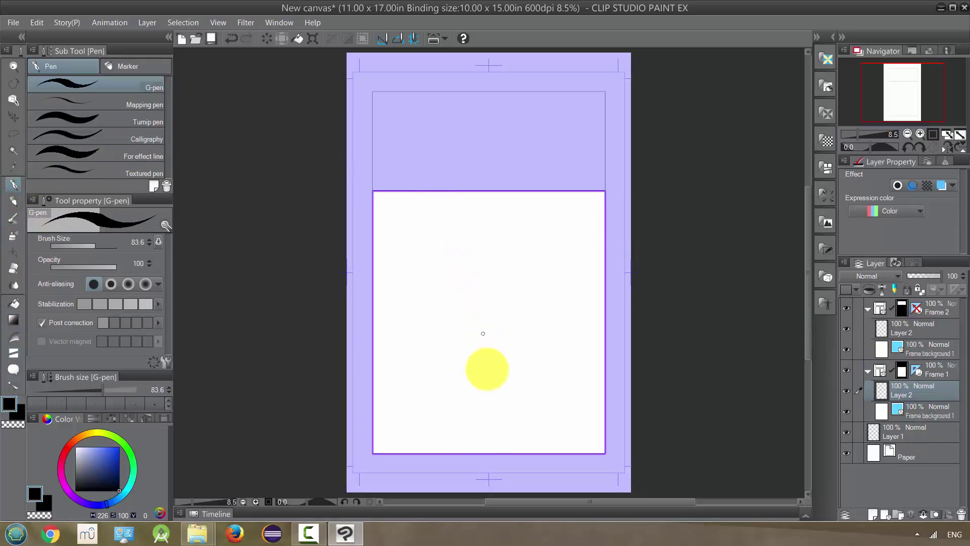
{"action": "mouse_move", "coordinate": [474, 387]}
{"action": "left_mouse_down"}
{"action": "mouse_move", "coordinate": [457, 263]}
{"action": "mouse_move", "coordinate": [459, 78]}
{"action": "mouse_move", "coordinate": [478, 101]}
{"action": "left_mouse_up"}
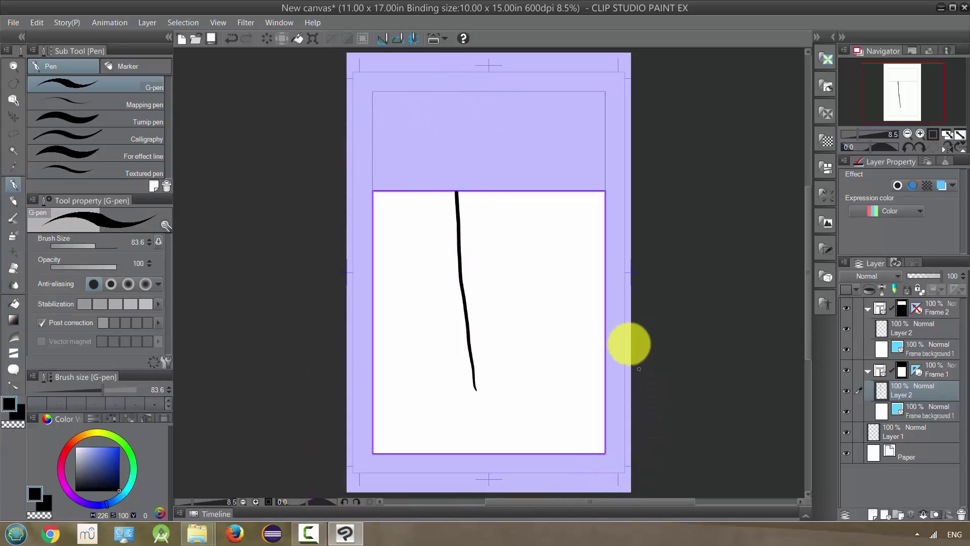
{"action": "left_click", "coordinate": [626, 293]}
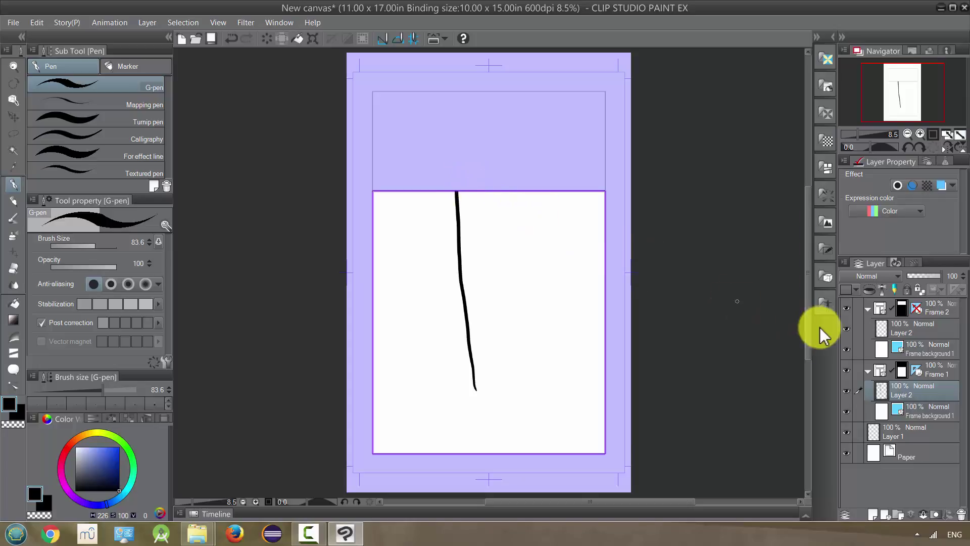
{"action": "left_click", "coordinate": [914, 328]}
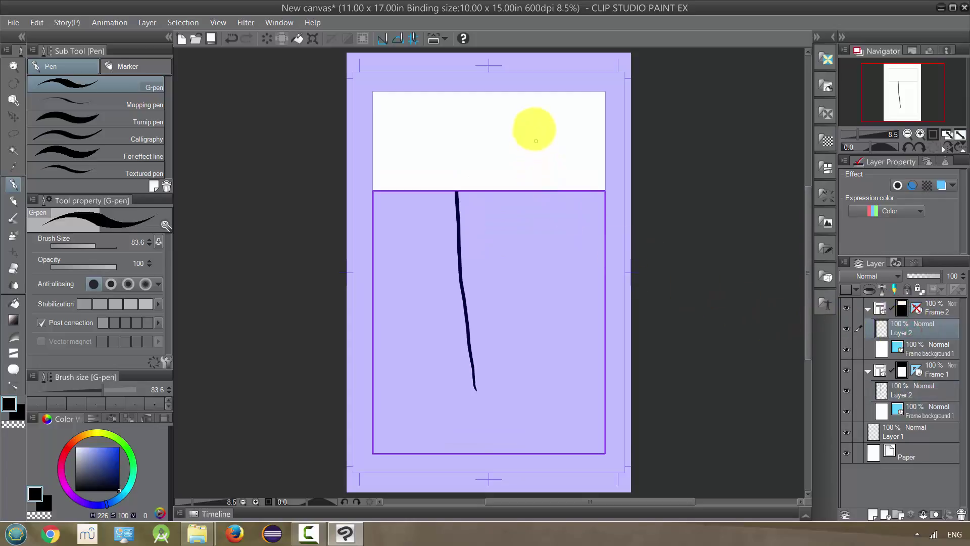
{"action": "left_click_drag", "start_coordinate": [536, 123], "coordinate": [537, 189]}
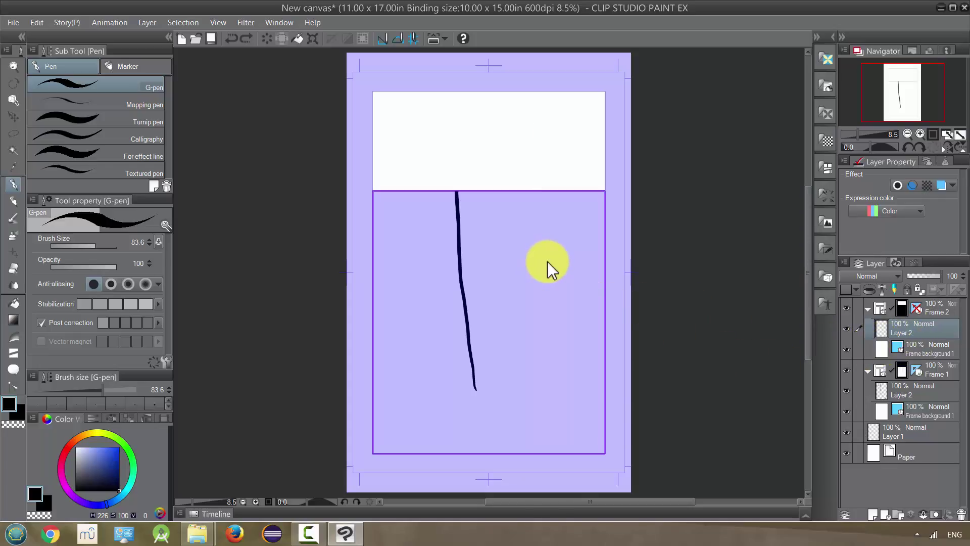
Step: Undo the test strokes and the frame folder division, keeping the single undivided Frame 1
{"action": "key", "text": "ctrl+z"}
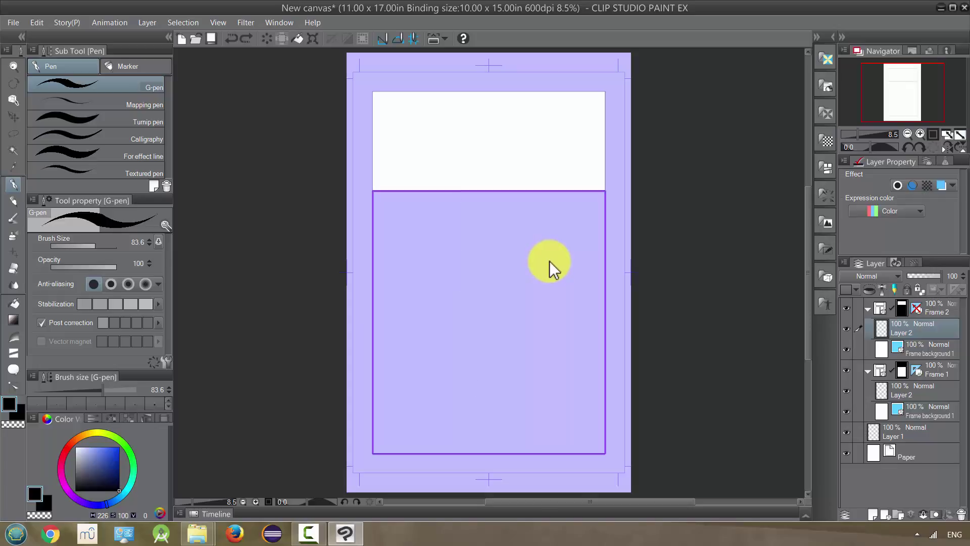
{"action": "key", "text": "ctrl+z"}
{"action": "key", "text": "ctrl+z"}
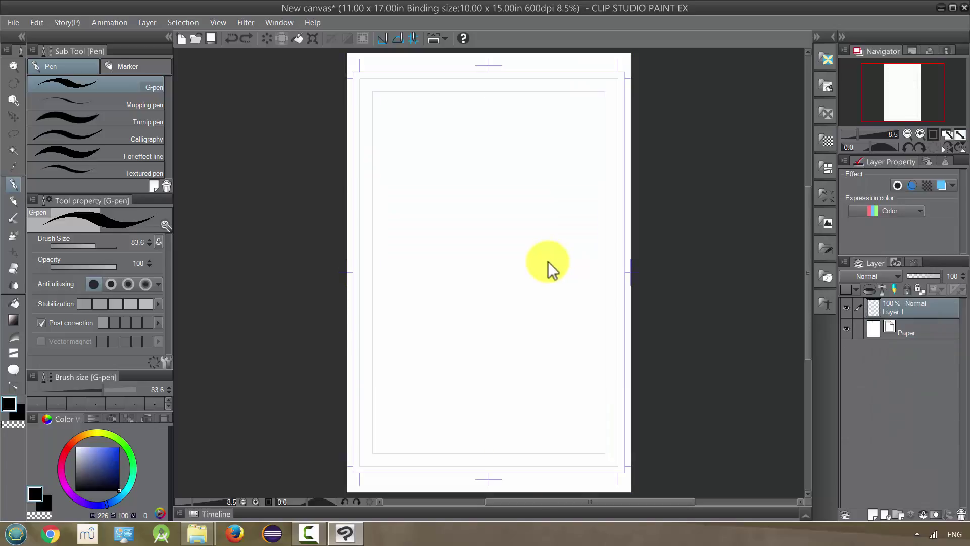
{"action": "key", "text": "ctrl+y"}
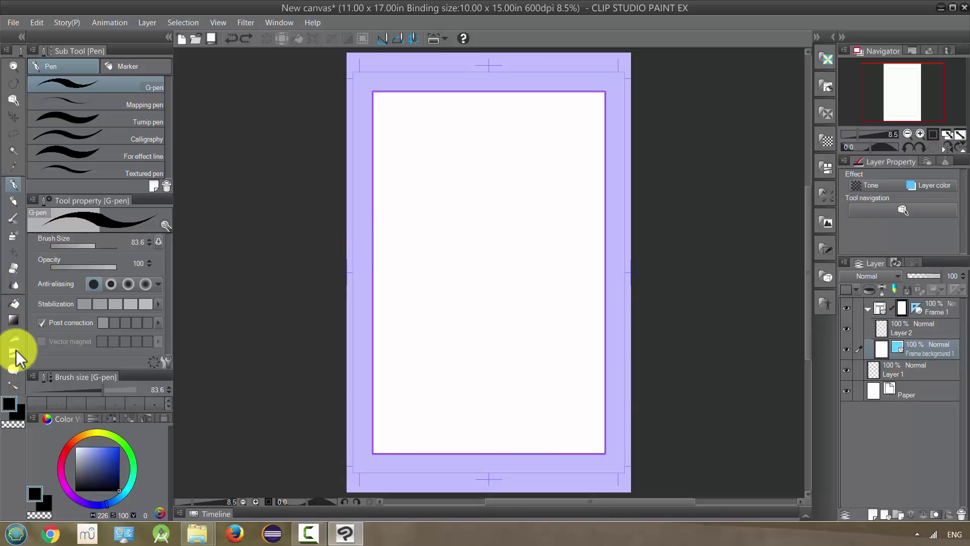
Step: Split Frame 1 into two panels with a straight horizontal cut in its upper third, using Divide frame border
{"action": "left_click", "coordinate": [16, 334]}
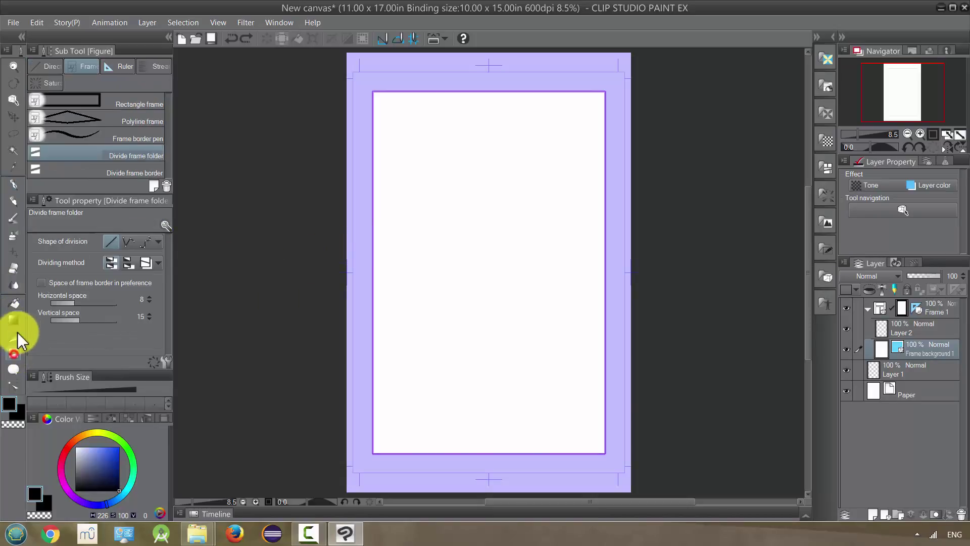
{"action": "left_click", "coordinate": [135, 168]}
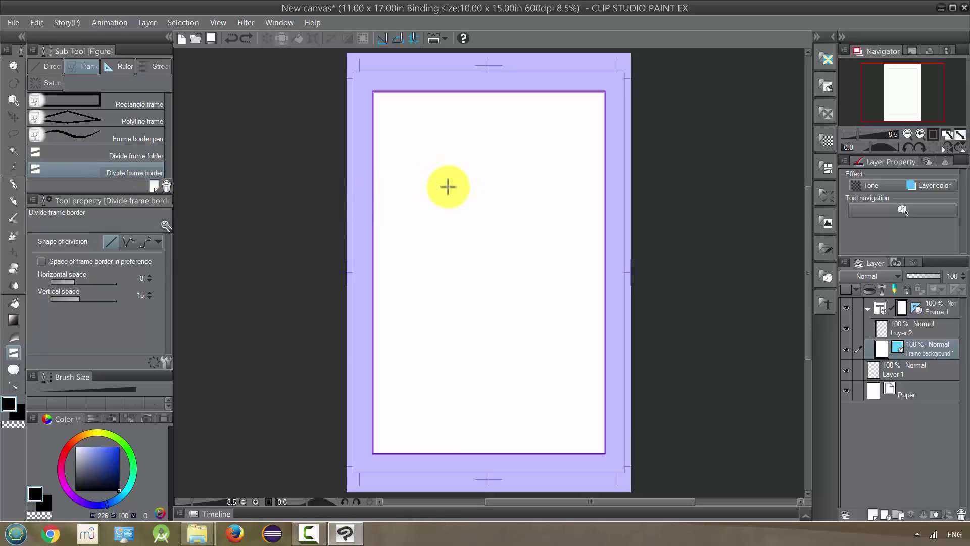
{"action": "left_click_drag", "start_coordinate": [446, 188], "coordinate": [561, 189]}
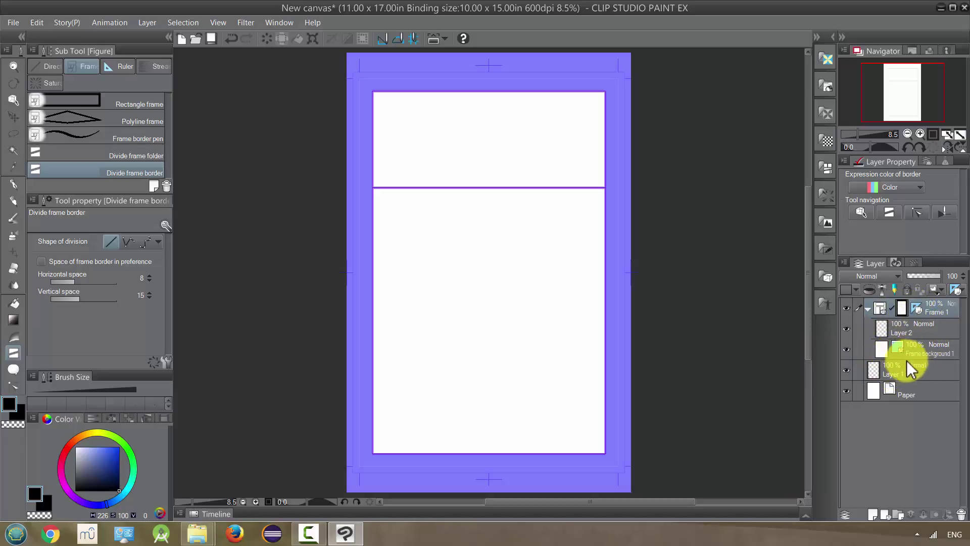
{"action": "left_click", "coordinate": [903, 307]}
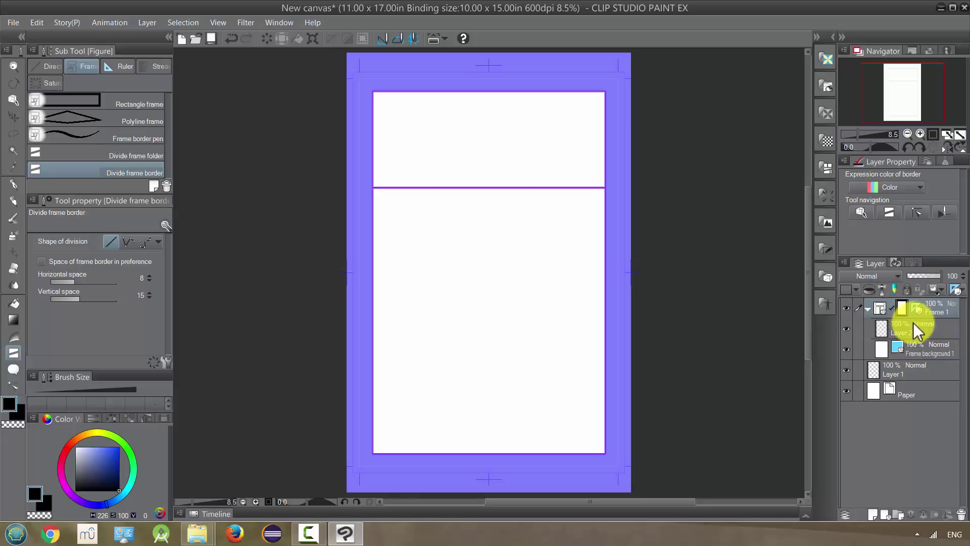
Step: Draw a long vertical G-pen stroke on Layer 2 of Frame 1, from the lower panel up into the upper panel
{"action": "left_click", "coordinate": [899, 332]}
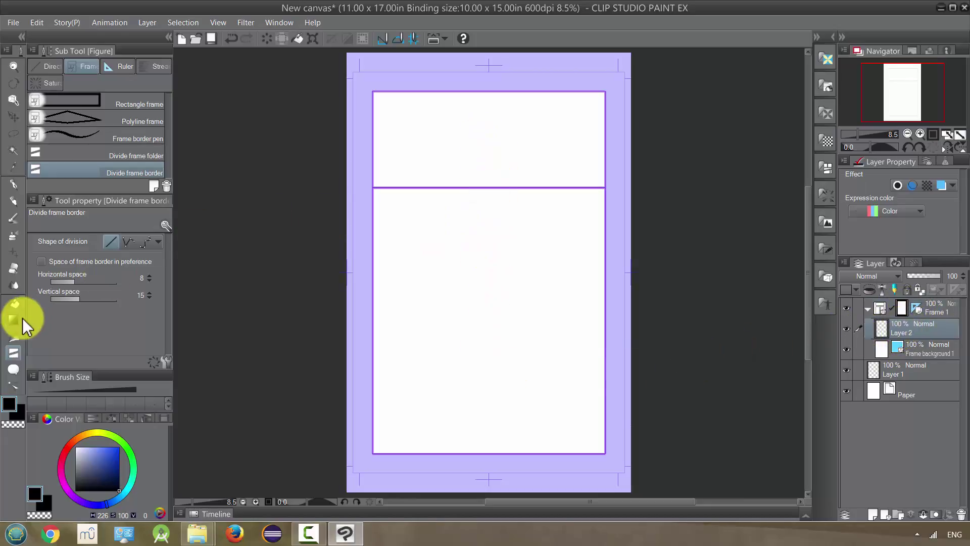
{"action": "left_click", "coordinate": [13, 184]}
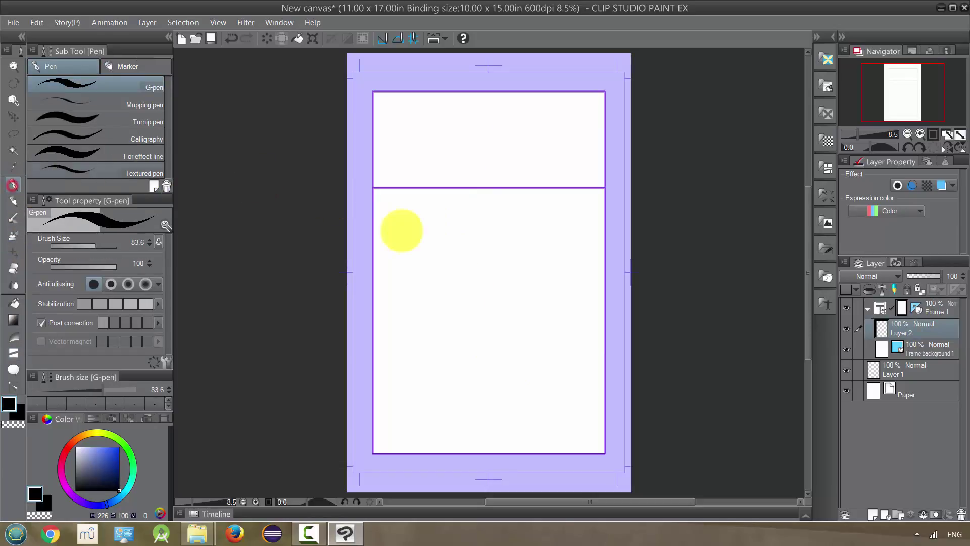
{"action": "left_click_drag", "start_coordinate": [464, 386], "coordinate": [478, 153]}
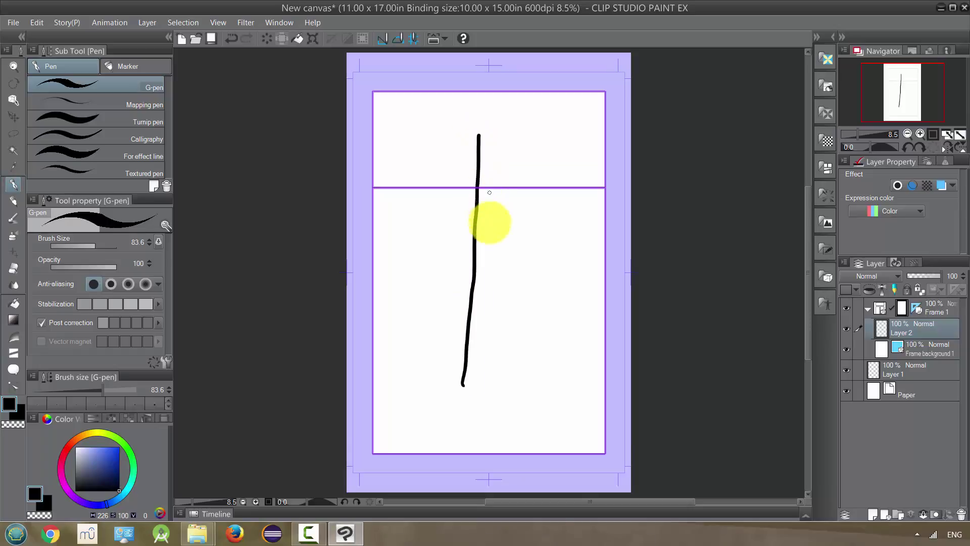
Step: Inspect where the stroke crosses the gutter and draw a zigzag G-pen scribble across the gutter to its right
{"action": "scroll", "coordinate": [480, 179], "scroll_direction": "up", "scroll_amount": 5}
{"action": "scroll", "coordinate": [484, 174], "scroll_direction": "up", "scroll_amount": 3}
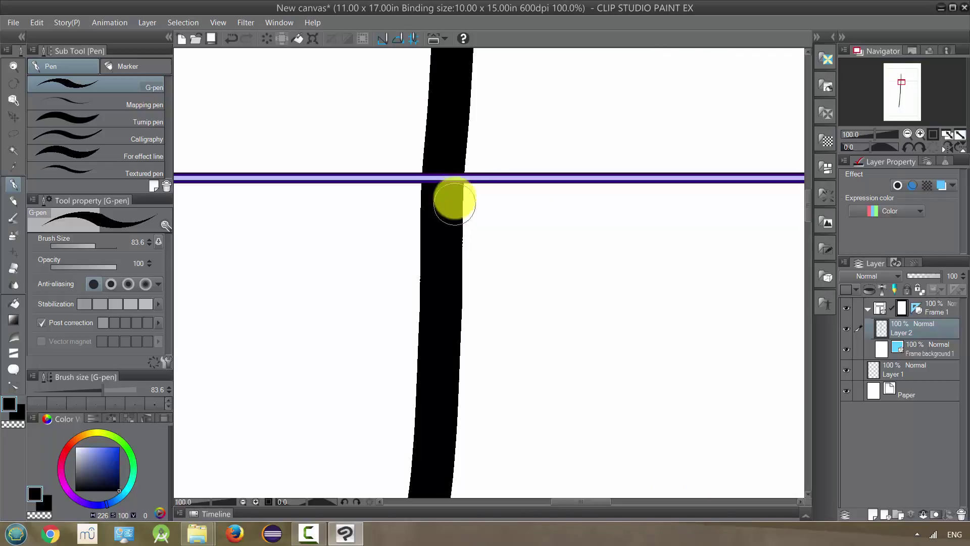
{"action": "left_click", "coordinate": [455, 199]}
{"action": "scroll", "coordinate": [456, 192], "scroll_direction": "up", "scroll_amount": 2}
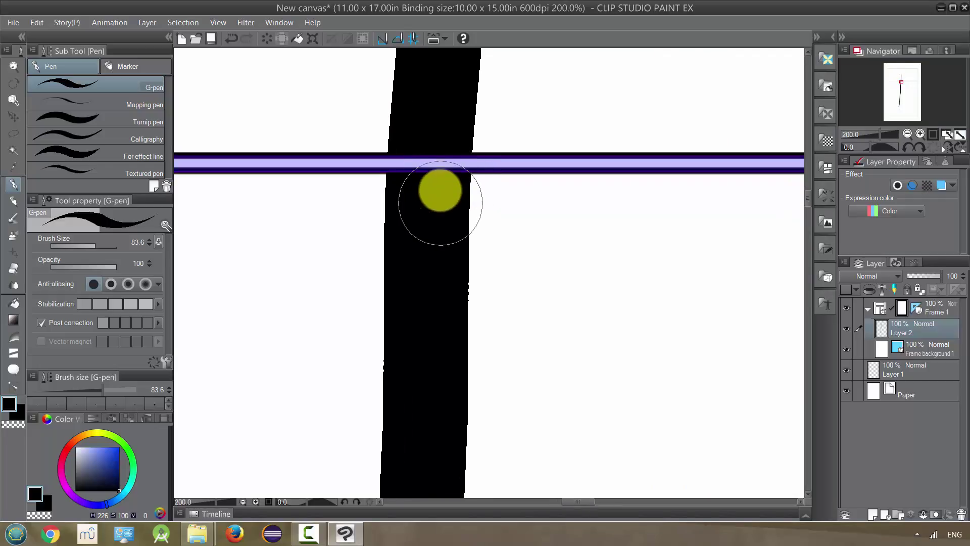
{"action": "left_click", "coordinate": [439, 197]}
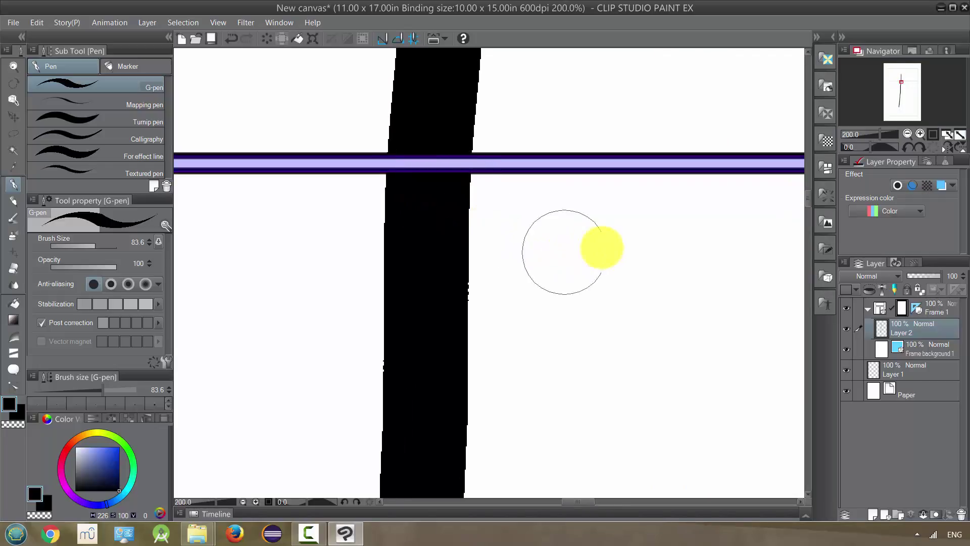
{"action": "mouse_move", "coordinate": [604, 250]}
{"action": "left_mouse_down"}
{"action": "mouse_move", "coordinate": [618, 64]}
{"action": "mouse_move", "coordinate": [685, 284]}
{"action": "mouse_move", "coordinate": [744, 122]}
{"action": "mouse_move", "coordinate": [661, 264]}
{"action": "left_mouse_up"}
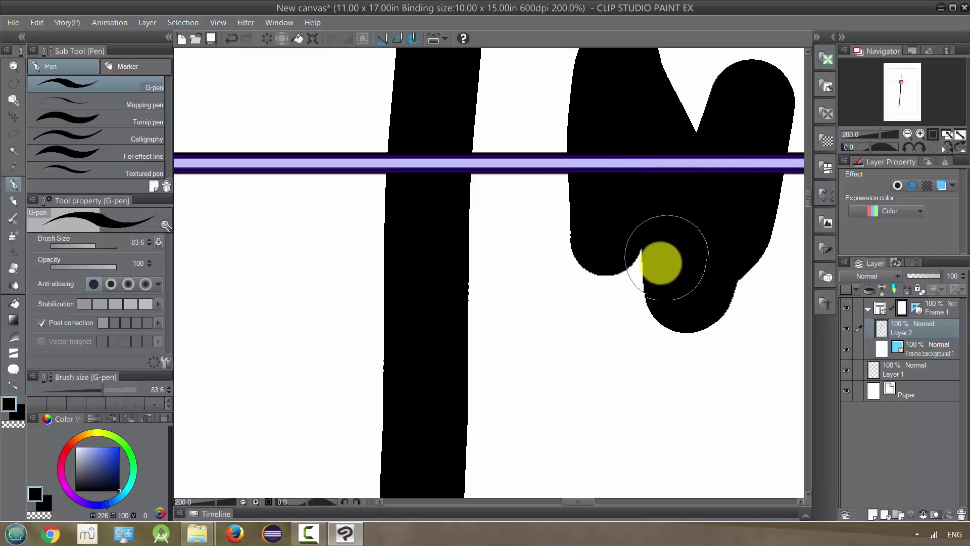
{"action": "scroll", "coordinate": [659, 266], "scroll_direction": "down", "scroll_amount": 3}
{"action": "scroll", "coordinate": [656, 271], "scroll_direction": "down", "scroll_amount": 1}
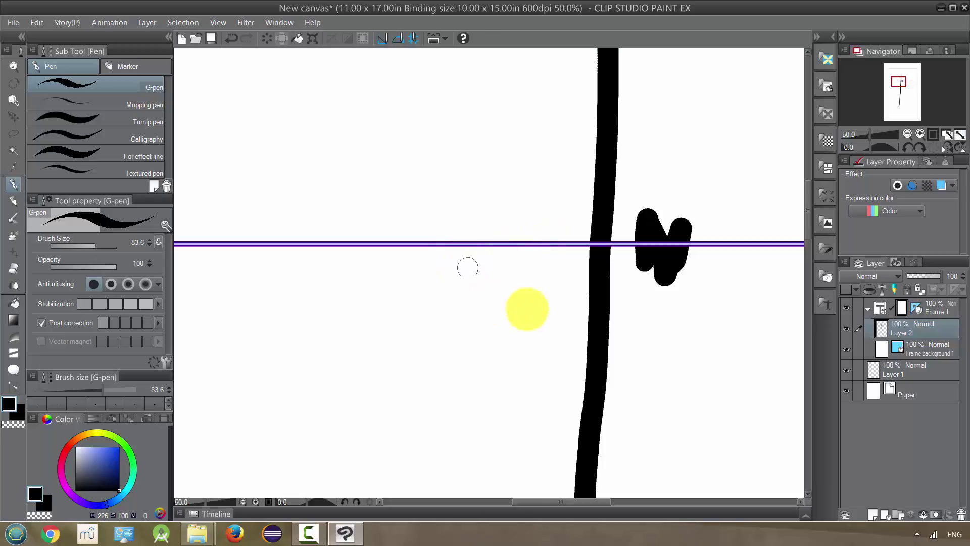
Step: Undo the long vertical stroke and the zigzag scribble on Layer 2
{"action": "scroll", "coordinate": [560, 233], "scroll_direction": "down", "scroll_amount": 1}
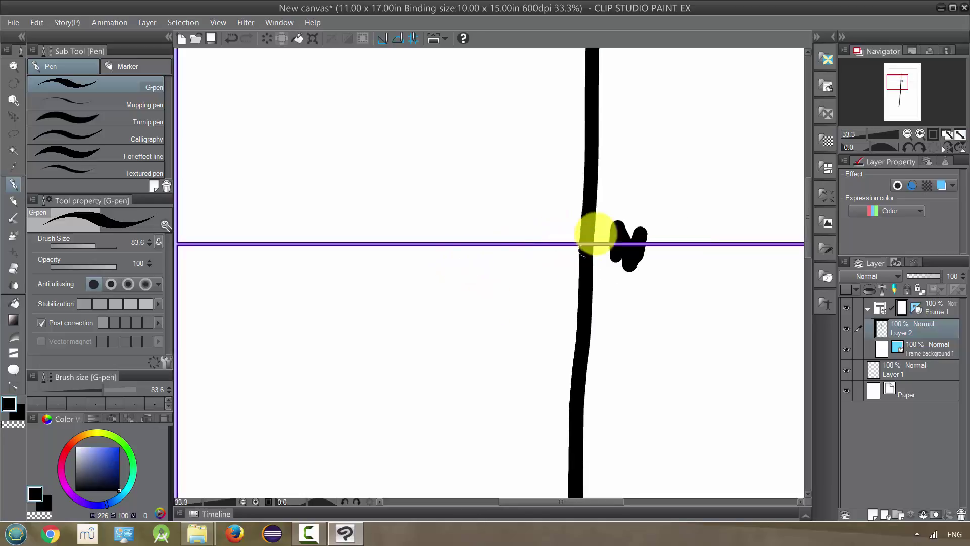
{"action": "scroll", "coordinate": [581, 279], "scroll_direction": "down", "scroll_amount": 3}
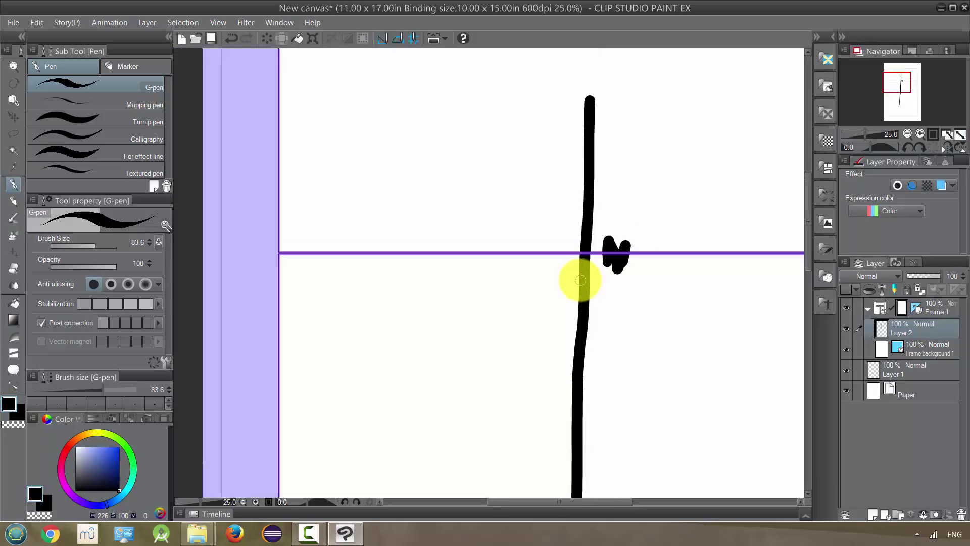
{"action": "left_click_drag", "start_coordinate": [579, 283], "coordinate": [556, 190]}
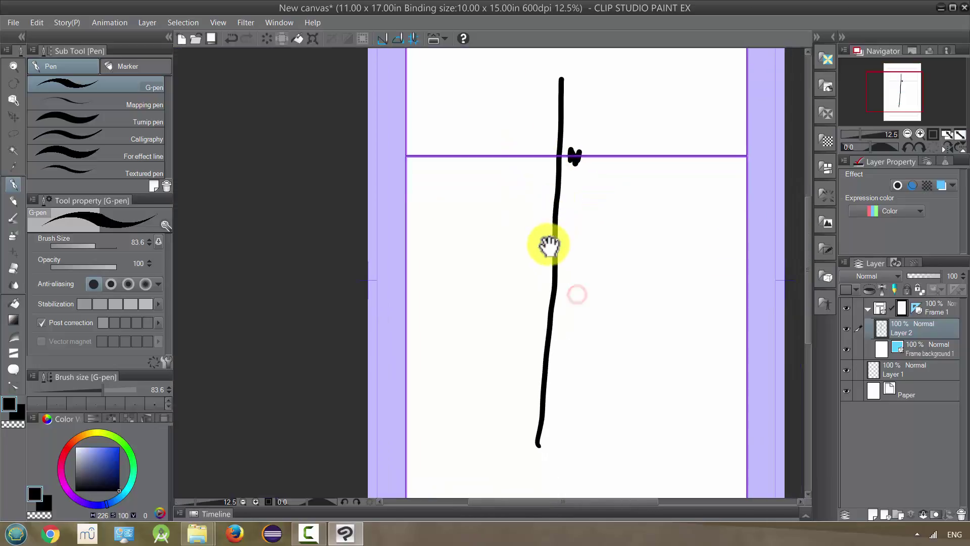
{"action": "scroll", "coordinate": [440, 318], "scroll_direction": "down", "scroll_amount": 1}
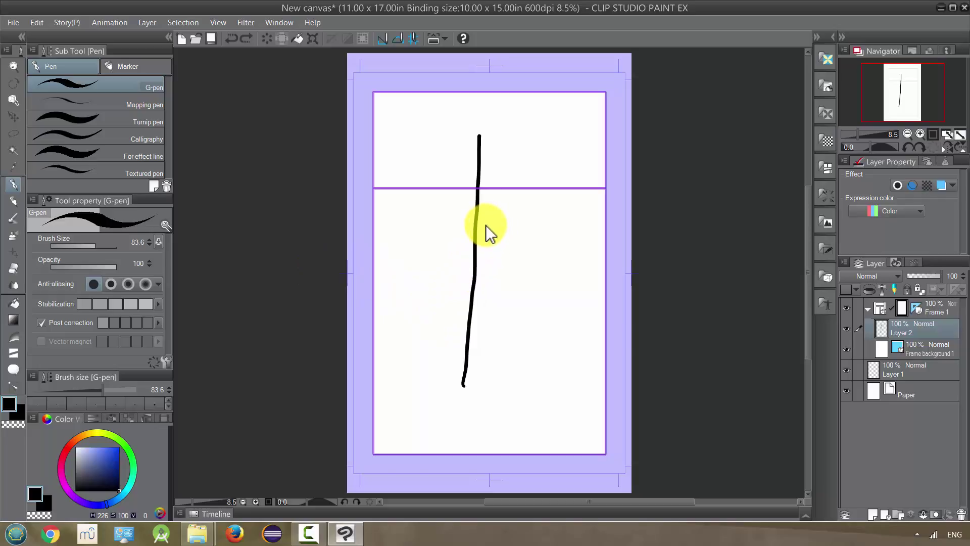
{"action": "key", "text": "ctrl+z"}
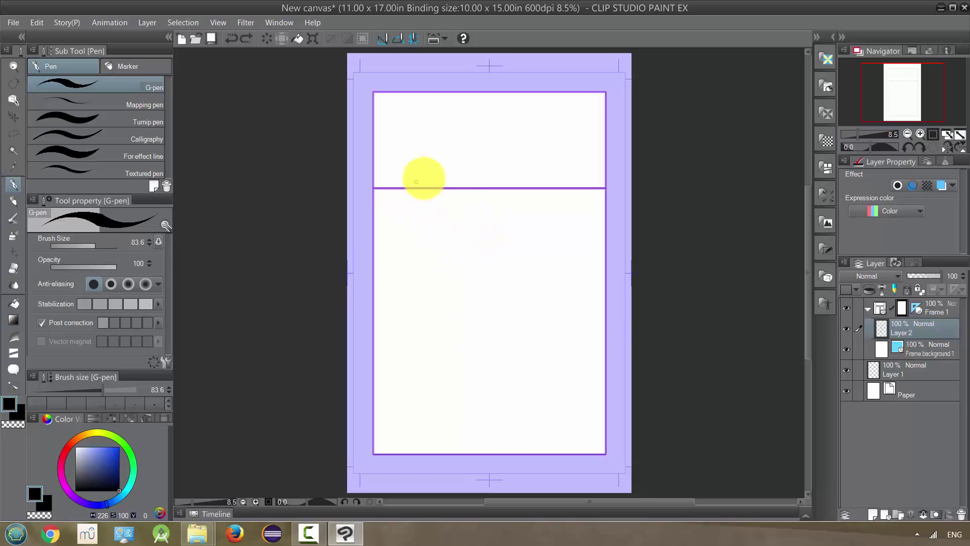
Step: Set the Divide frame border horizontal space to 21, try a straight horizontal cut across the lower panel, and undo that cut
{"action": "scroll", "coordinate": [415, 182], "scroll_direction": "up", "scroll_amount": 7}
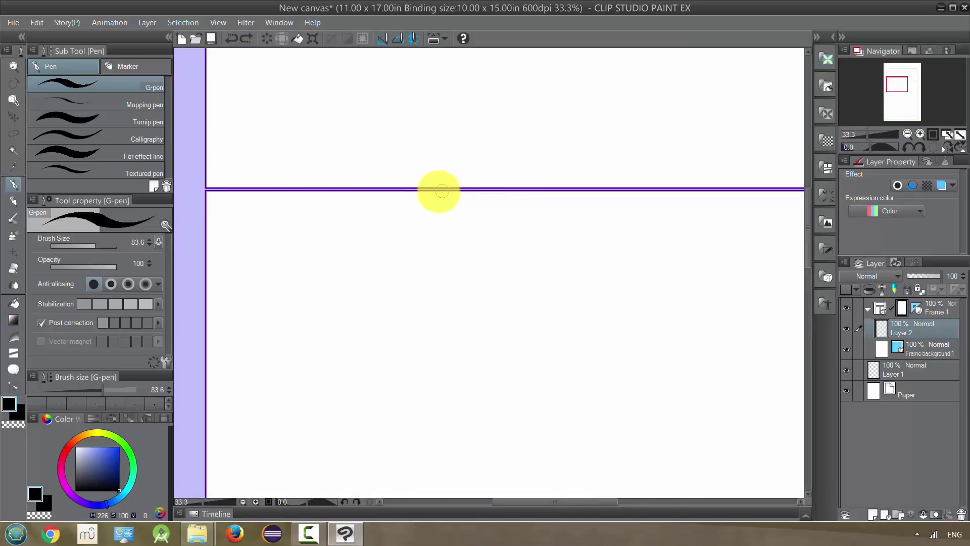
{"action": "scroll", "coordinate": [439, 191], "scroll_direction": "down", "scroll_amount": 3}
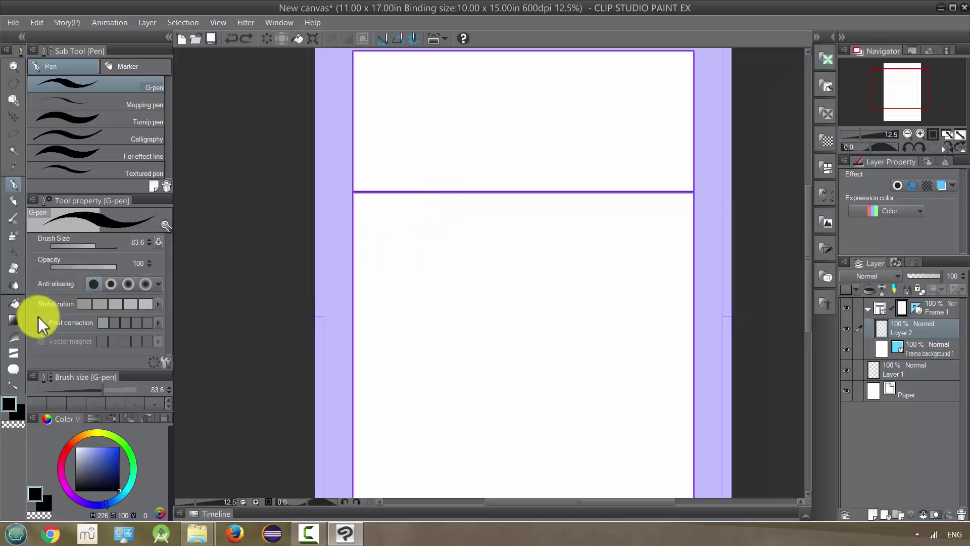
{"action": "left_click", "coordinate": [14, 352]}
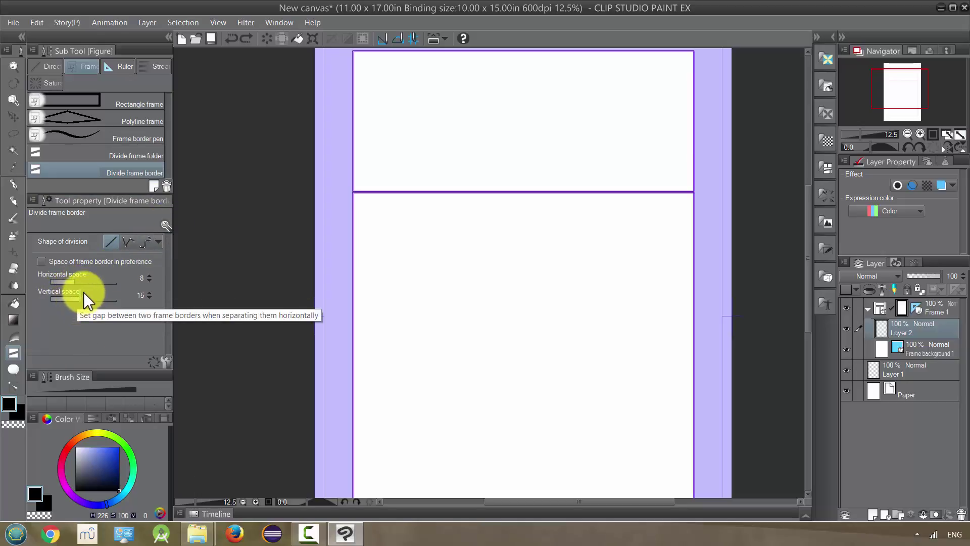
{"action": "left_click_drag", "start_coordinate": [74, 285], "coordinate": [82, 286]}
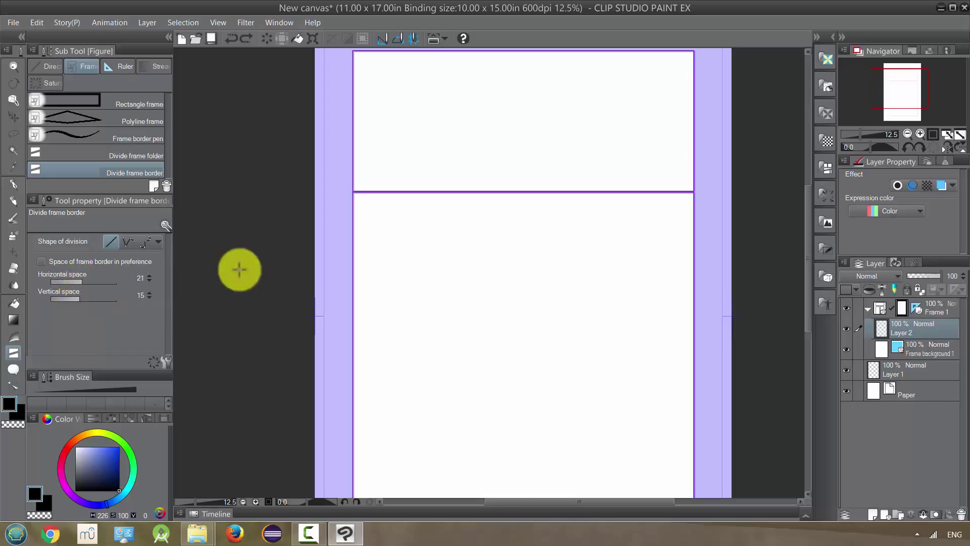
{"action": "left_click_drag", "start_coordinate": [451, 336], "coordinate": [488, 329]}
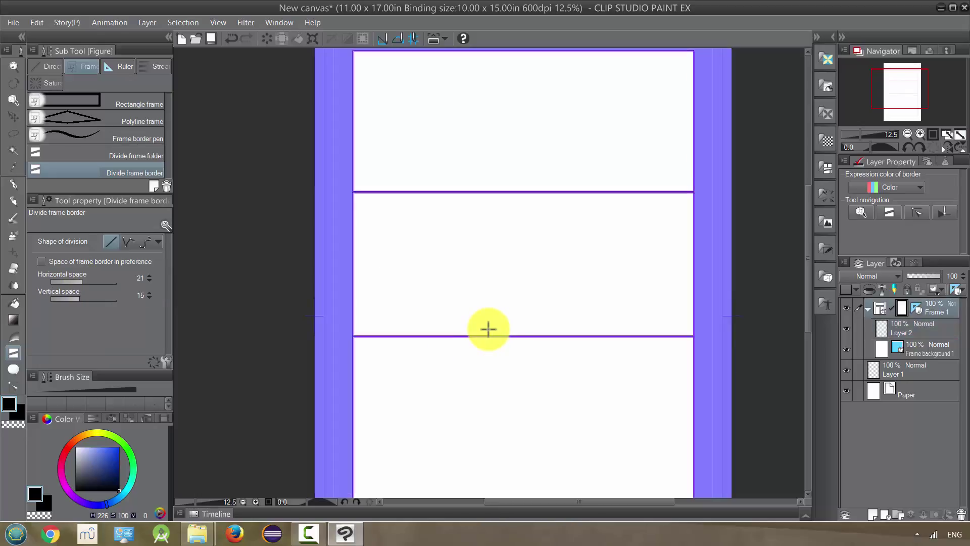
{"action": "key", "text": "ctrl+z"}
Step: Cut the lower panel horizontally with Divide frame border at vertical space 42, and cut the resulting middle panel at vertical space 687
{"action": "left_click", "coordinate": [81, 298]}
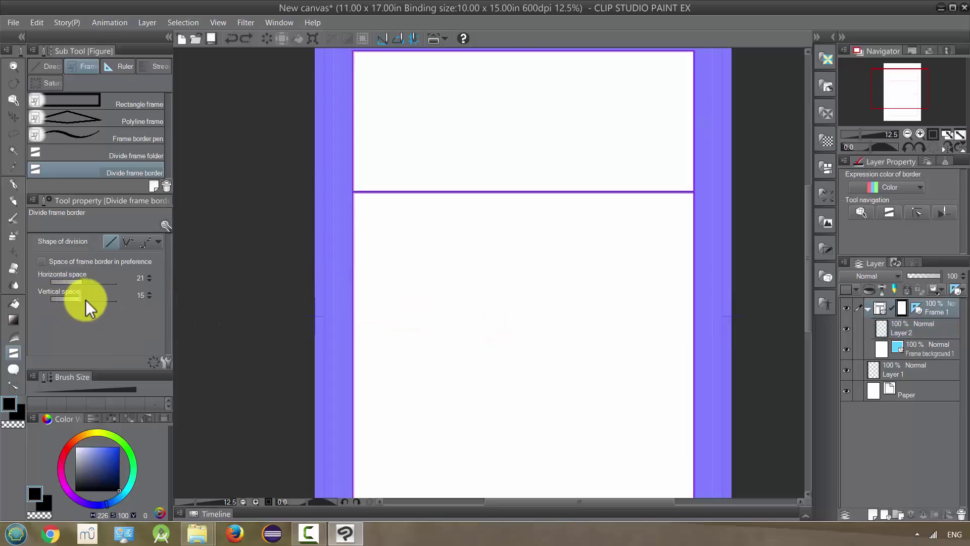
{"action": "left_click_drag", "start_coordinate": [86, 299], "coordinate": [87, 299]}
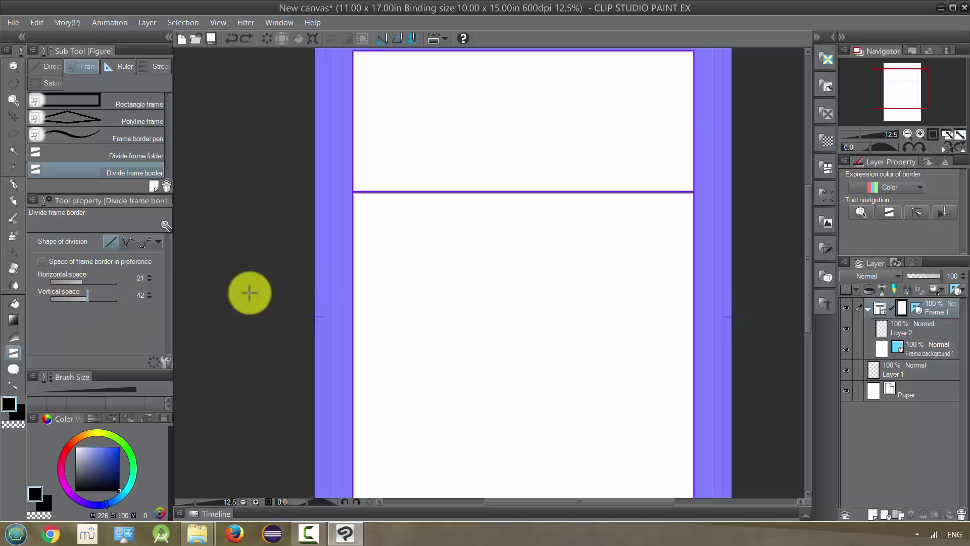
{"action": "left_click", "coordinate": [412, 345]}
{"action": "left_click", "coordinate": [414, 345]}
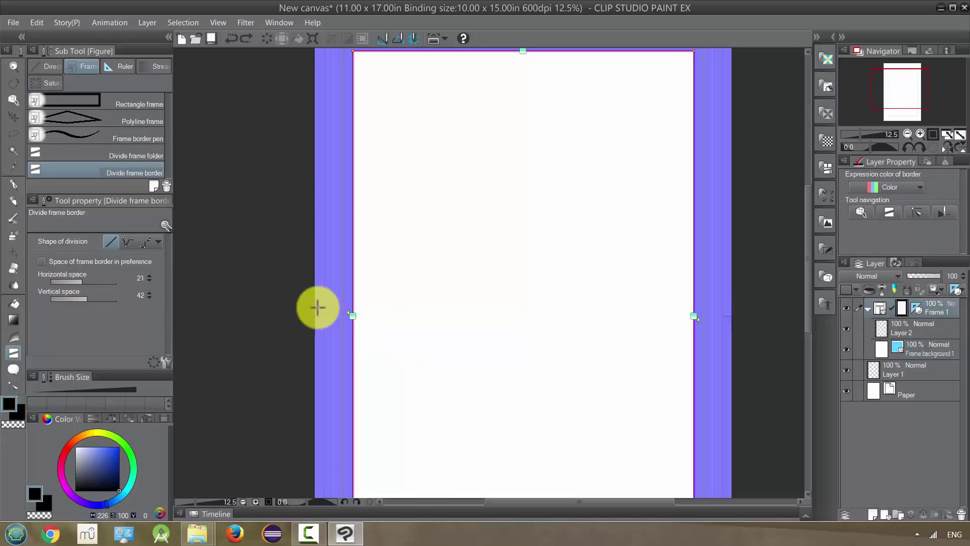
{"action": "left_click", "coordinate": [317, 307]}
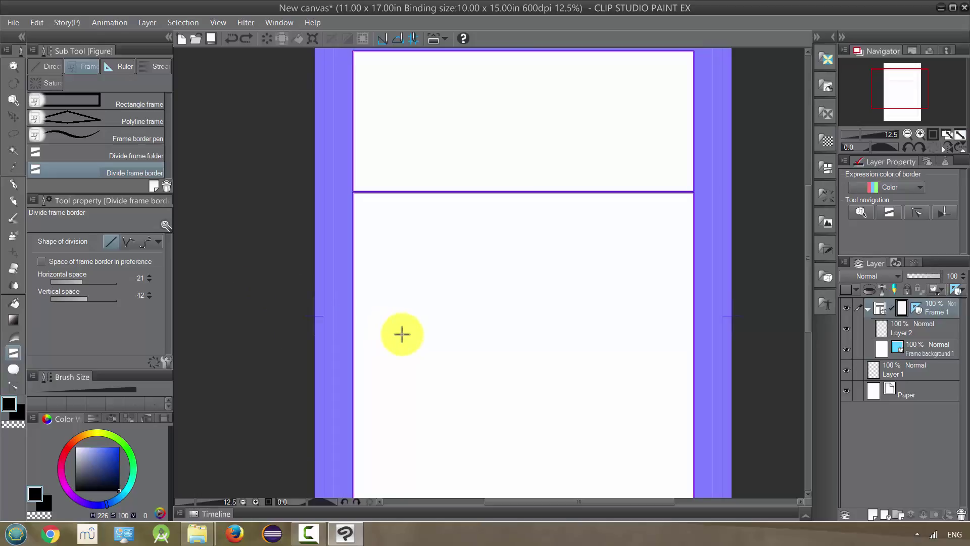
{"action": "left_click_drag", "start_coordinate": [404, 342], "coordinate": [445, 344]}
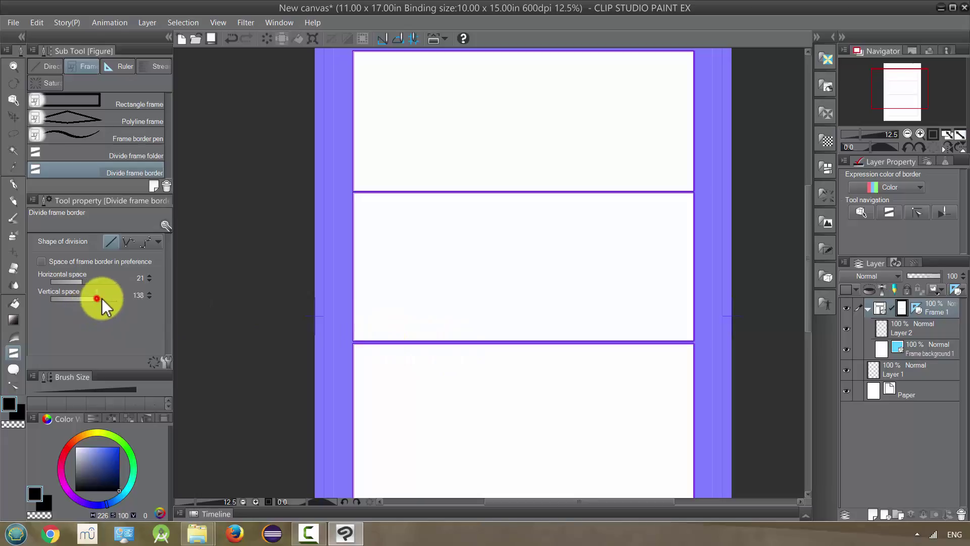
{"action": "left_click_drag", "start_coordinate": [102, 298], "coordinate": [107, 298]}
{"action": "left_click_drag", "start_coordinate": [437, 301], "coordinate": [465, 319]}
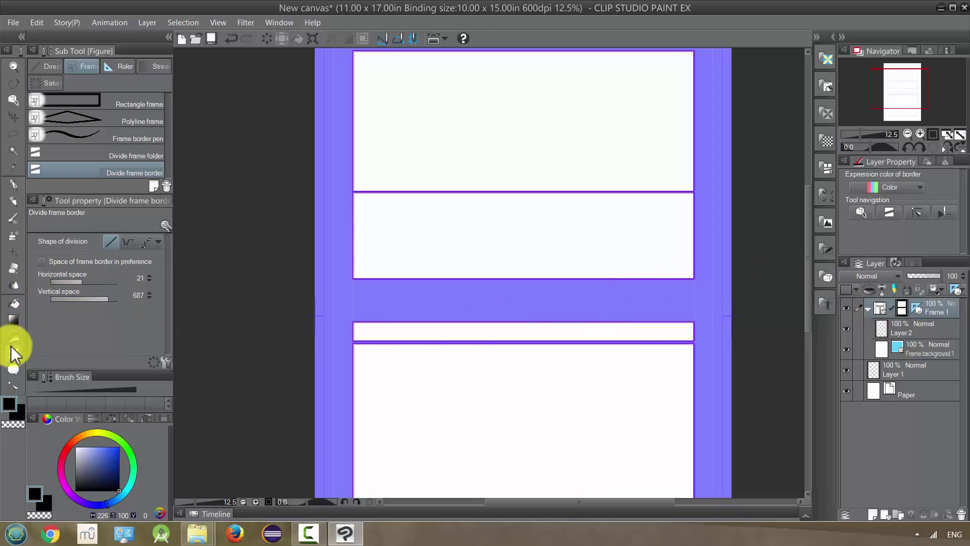
Step: Split the large bottom panel from its upper to its lower edge with a zigzag polyline cut using Divide frame folder and gap 8
{"action": "left_click", "coordinate": [128, 152]}
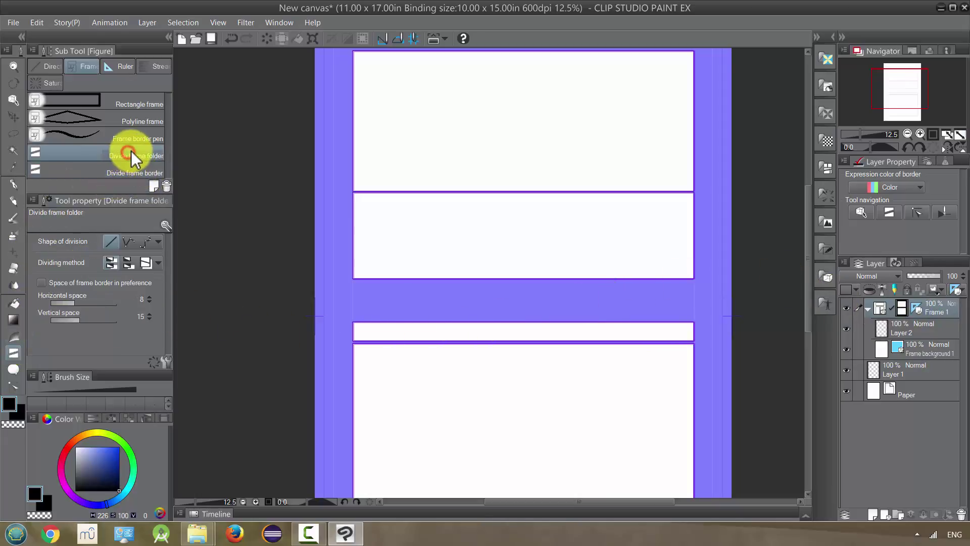
{"action": "left_click", "coordinate": [128, 242]}
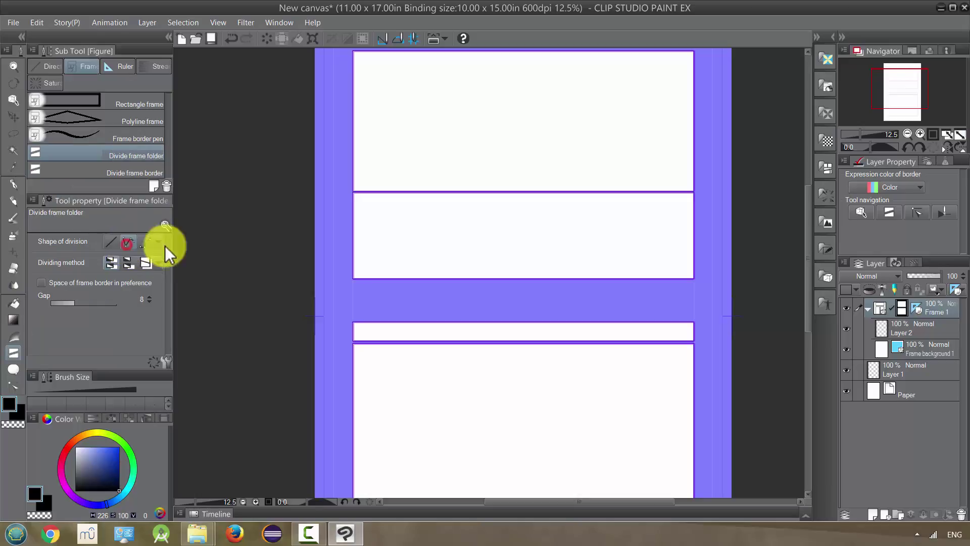
{"action": "left_click_drag", "start_coordinate": [451, 337], "coordinate": [448, 242]}
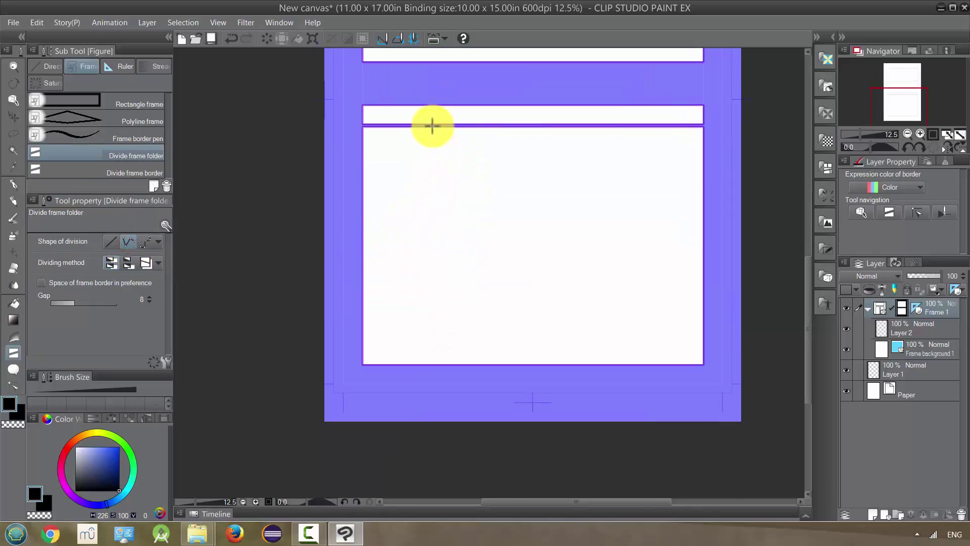
{"action": "left_click", "coordinate": [434, 125]}
{"action": "left_click", "coordinate": [453, 152]}
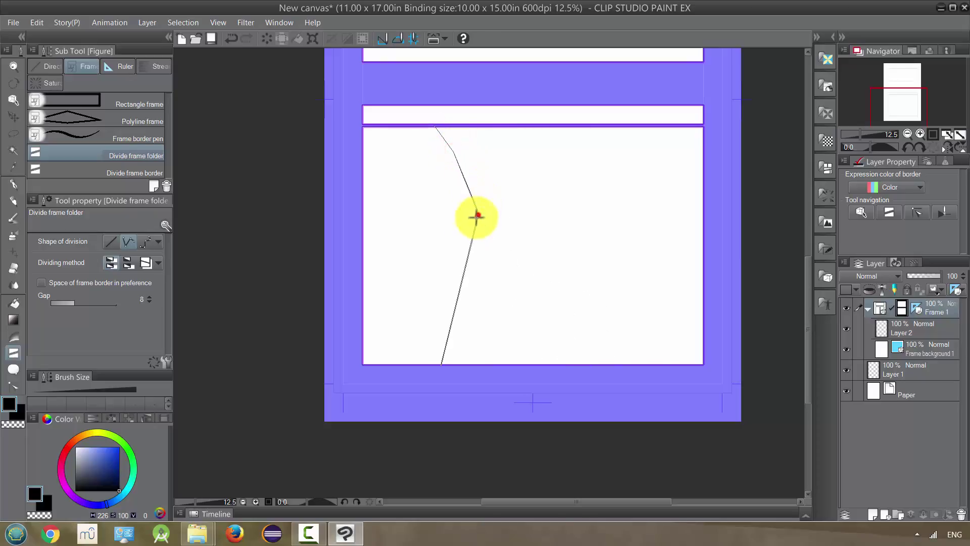
{"action": "left_click", "coordinate": [478, 215]}
{"action": "left_click", "coordinate": [448, 260]}
{"action": "left_click", "coordinate": [416, 314]}
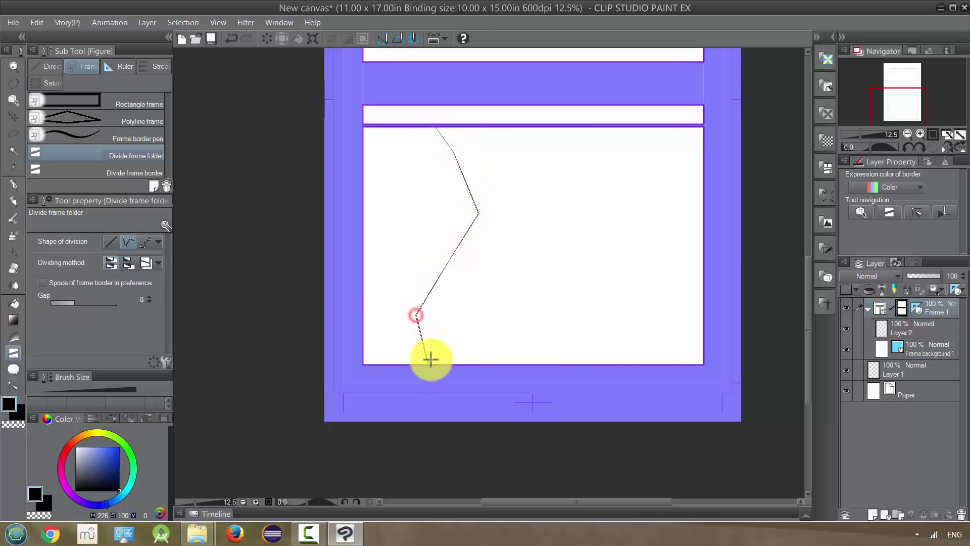
{"action": "left_click", "coordinate": [462, 390]}
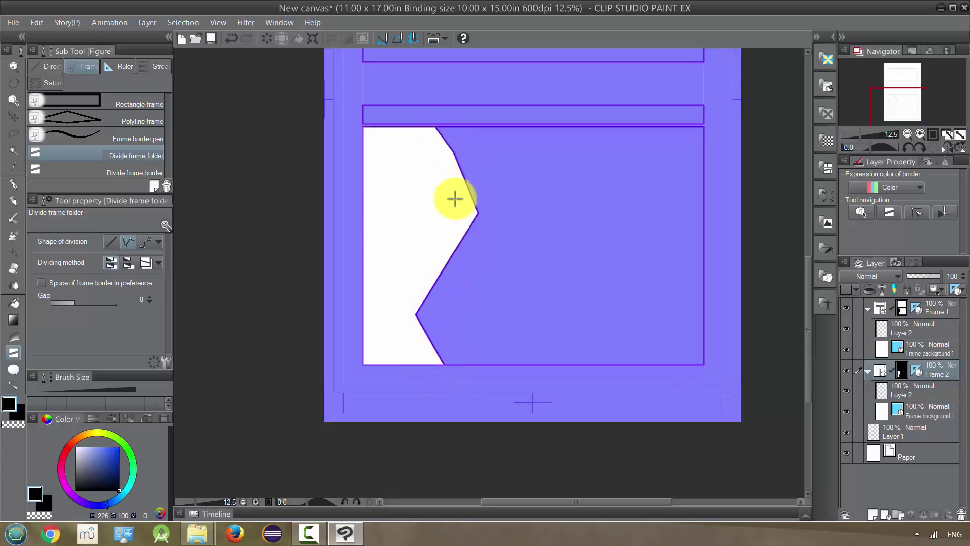
Step: Divide the panel beside the zigzag with a wavy curved cut to the frame's outer edge, using Divide frame folder with gap 81
{"action": "left_click", "coordinate": [89, 304]}
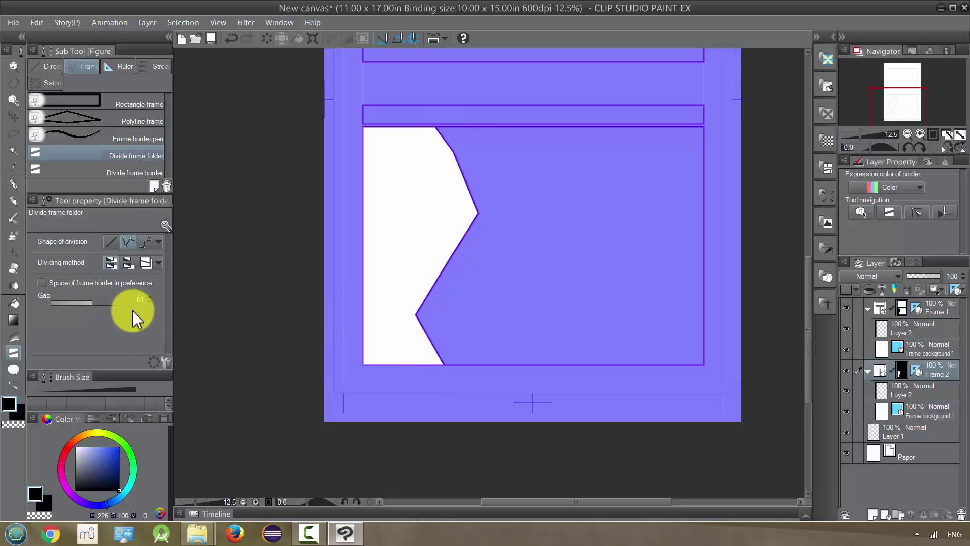
{"action": "left_click", "coordinate": [147, 242]}
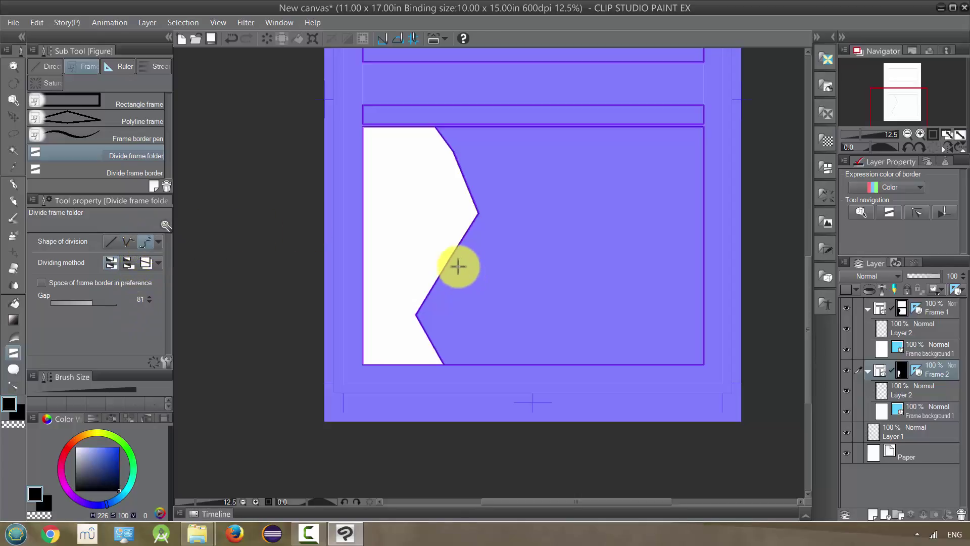
{"action": "scroll", "coordinate": [451, 261], "scroll_direction": "up", "scroll_amount": 2}
{"action": "scroll", "coordinate": [451, 261], "scroll_direction": "up", "scroll_amount": 1}
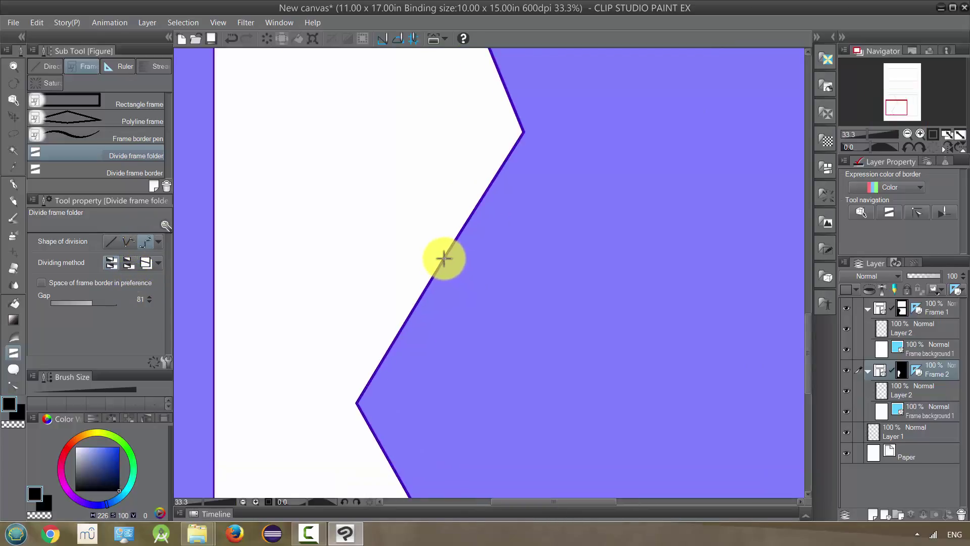
{"action": "left_click", "coordinate": [443, 258]}
{"action": "left_click", "coordinate": [584, 306]}
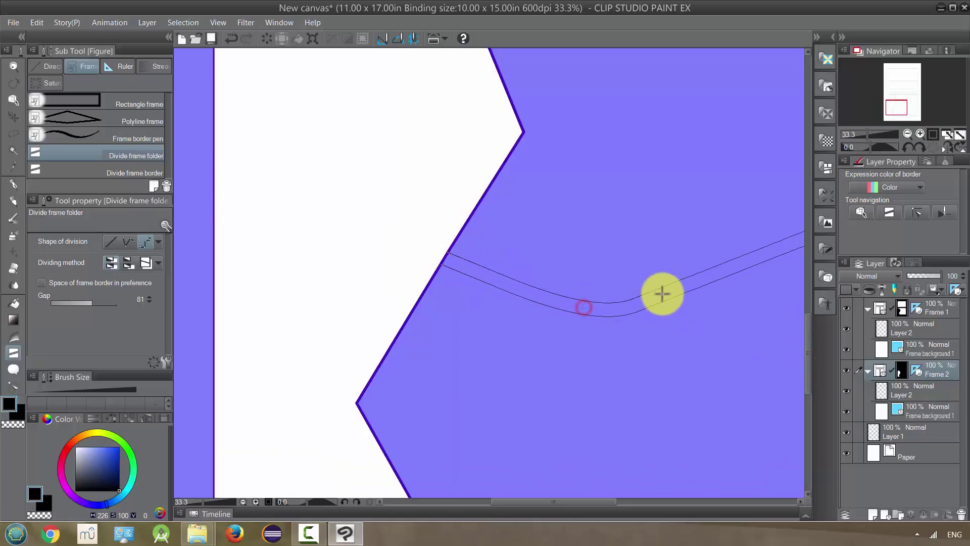
{"action": "left_click", "coordinate": [683, 281]}
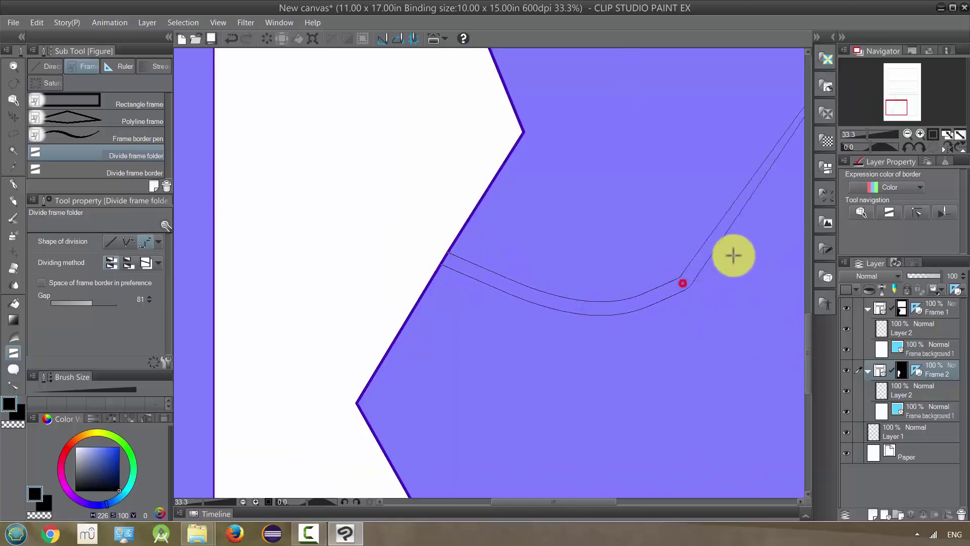
{"action": "left_click", "coordinate": [775, 256]}
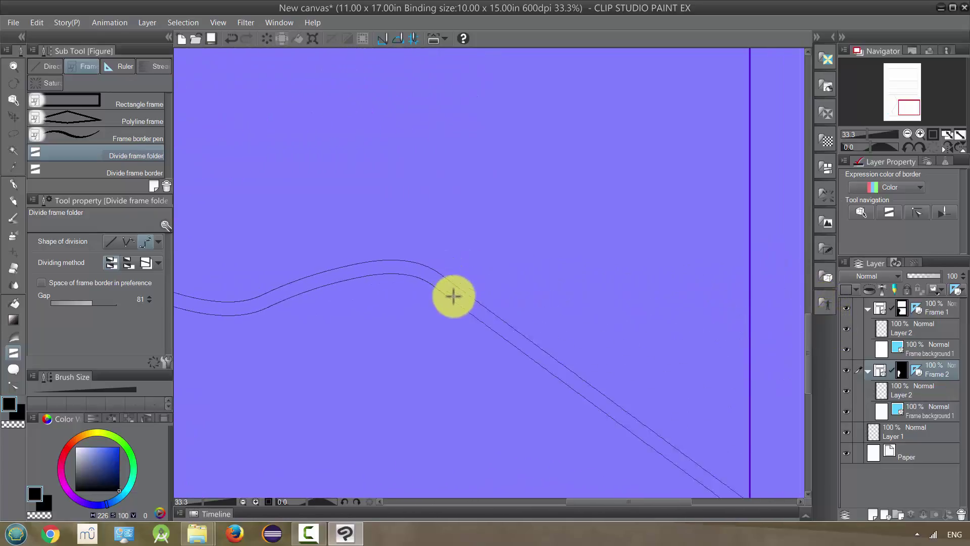
{"action": "left_click", "coordinate": [468, 304]}
{"action": "left_click", "coordinate": [583, 217]}
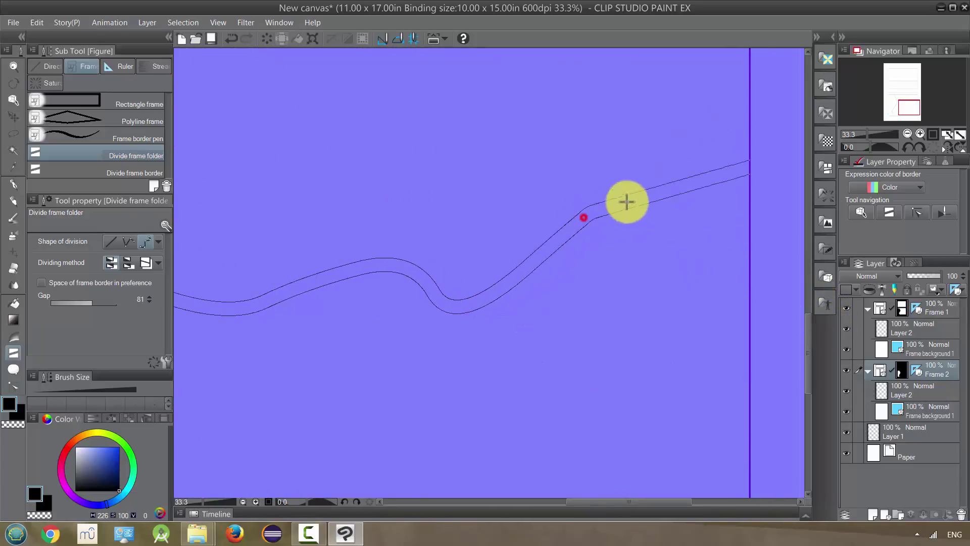
{"action": "left_click", "coordinate": [703, 275]}
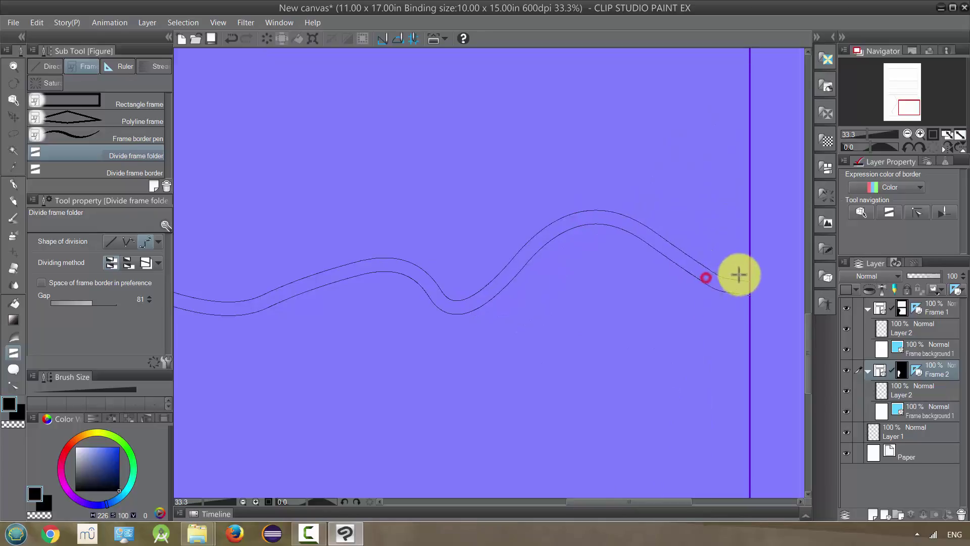
{"action": "left_click", "coordinate": [765, 219]}
{"action": "left_click", "coordinate": [772, 223]}
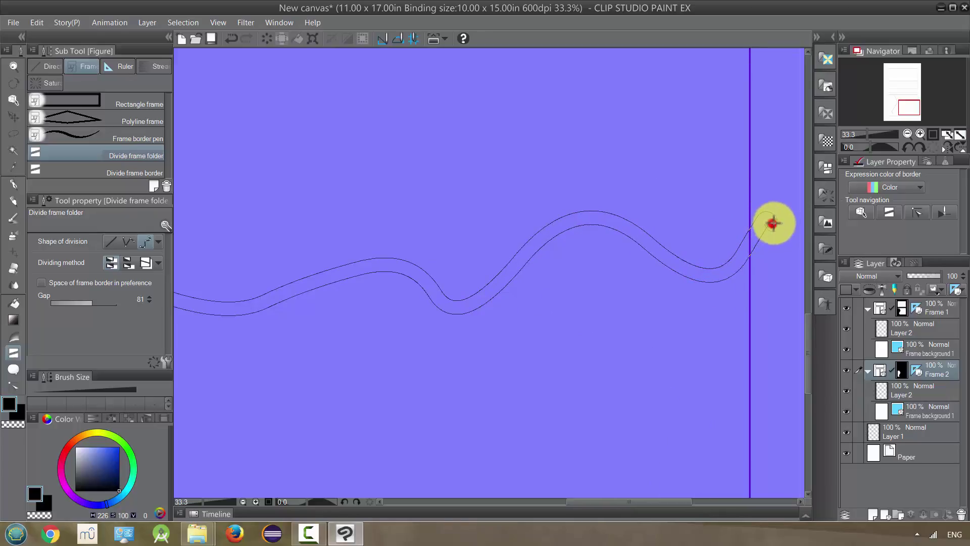
{"action": "double_click", "coordinate": [768, 235]}
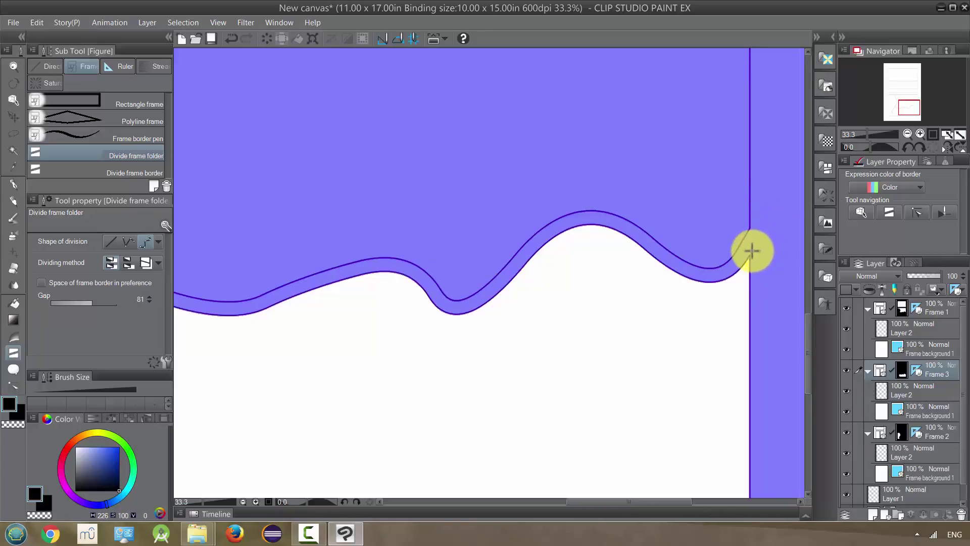
{"action": "scroll", "coordinate": [742, 253], "scroll_direction": "down", "scroll_amount": 4}
{"action": "scroll", "coordinate": [642, 273], "scroll_direction": "down", "scroll_amount": 1}
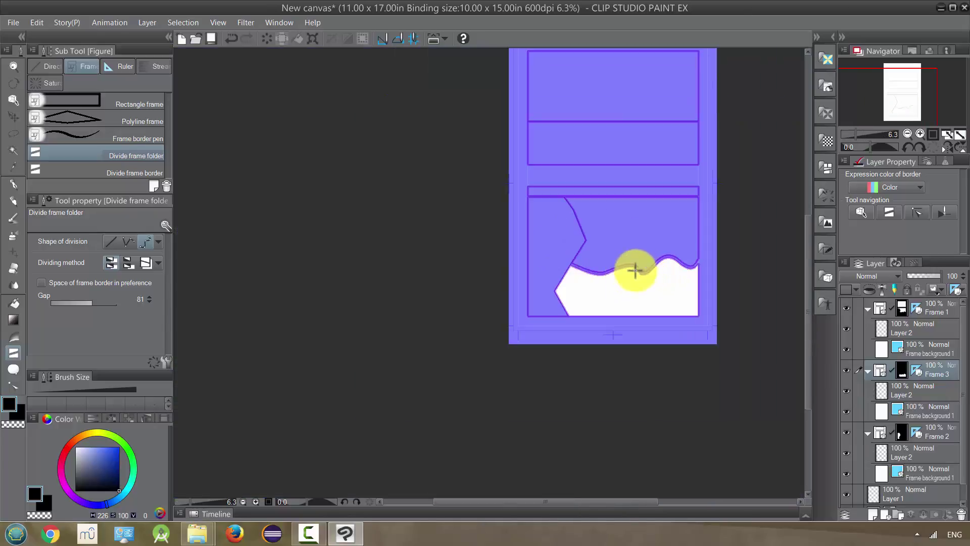
{"action": "scroll", "coordinate": [632, 270], "scroll_direction": "up", "scroll_amount": 1}
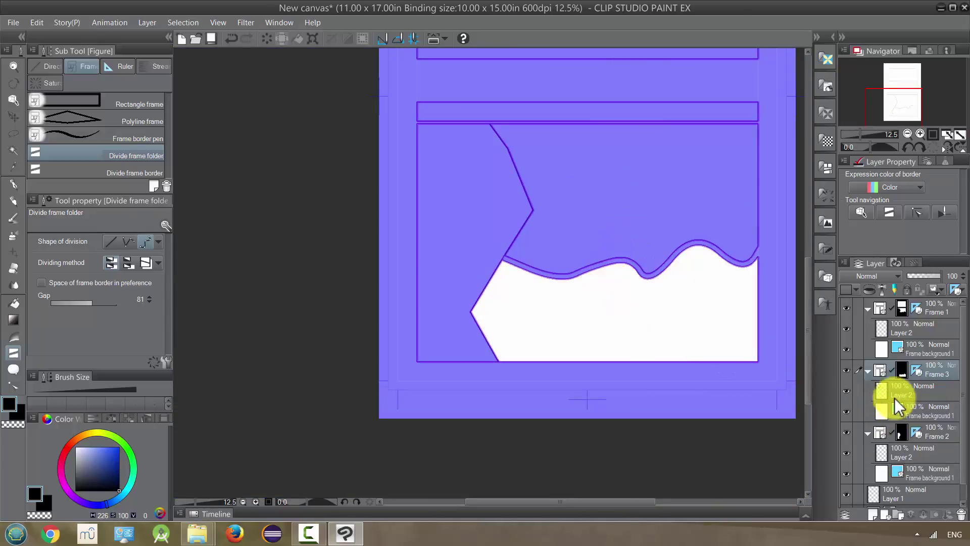
{"action": "scroll", "coordinate": [952, 414], "scroll_direction": "down", "scroll_amount": 1}
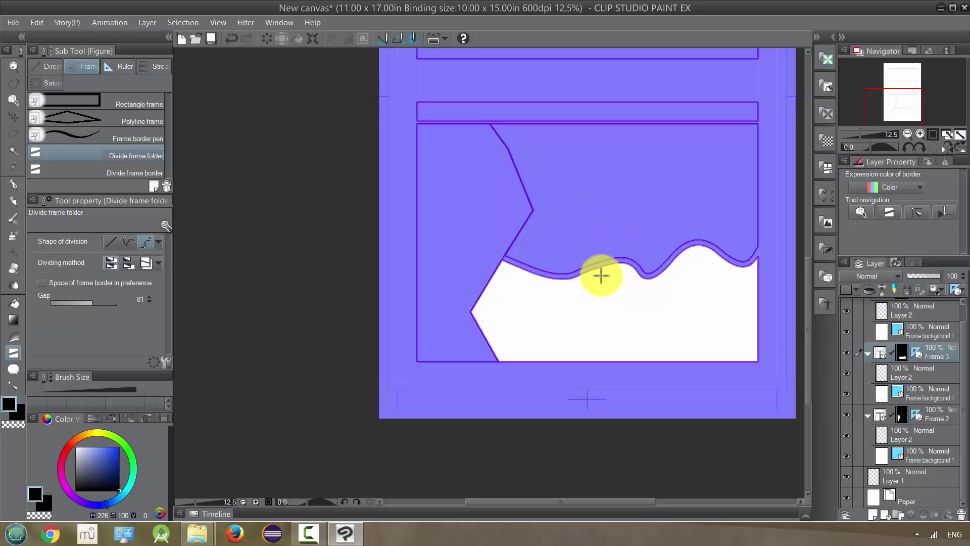
Step: Close the current canvas without saving and create a new 11 × 17 in, 600 dpi canvas with the Classic Comic preset
{"action": "scroll", "coordinate": [600, 273], "scroll_direction": "down", "scroll_amount": 1}
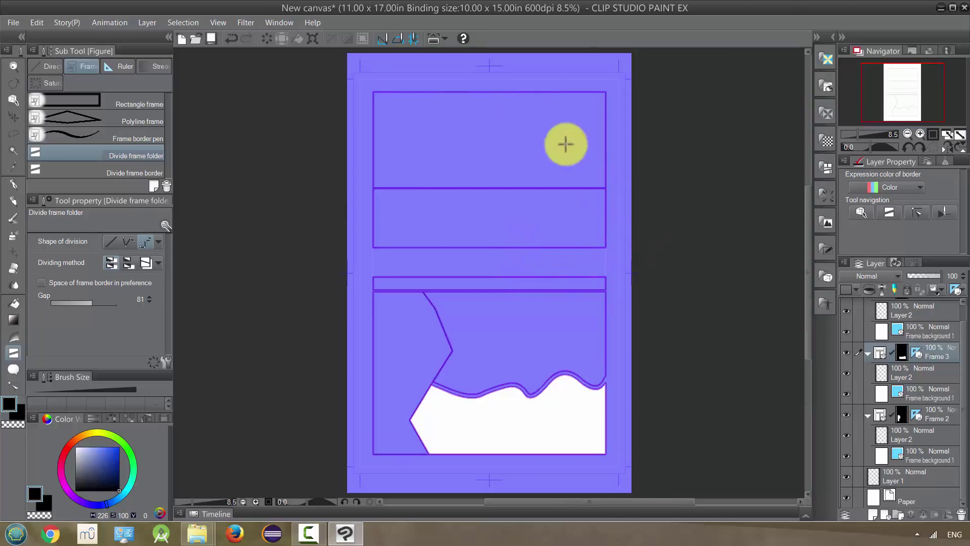
{"action": "left_click", "coordinate": [13, 22]}
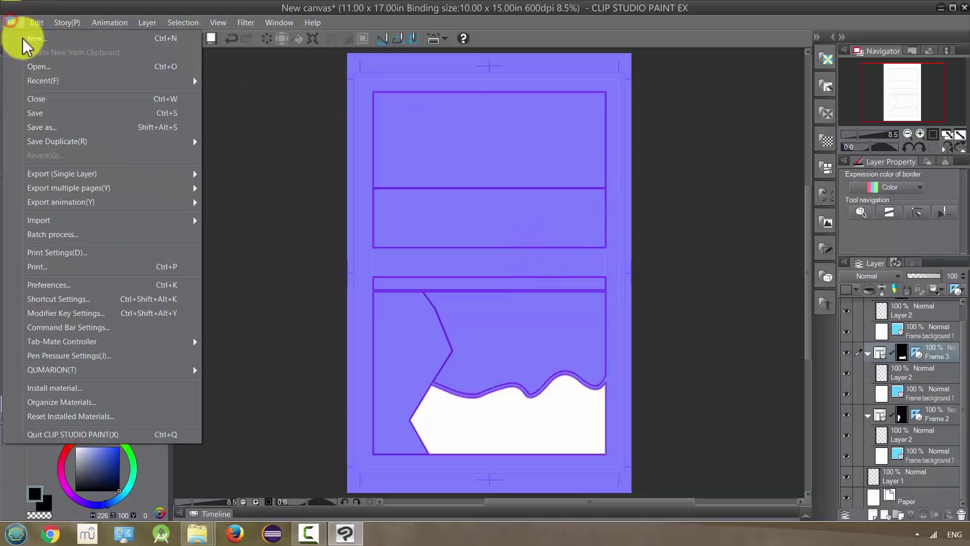
{"action": "left_click", "coordinate": [42, 100]}
{"action": "left_click", "coordinate": [498, 204]}
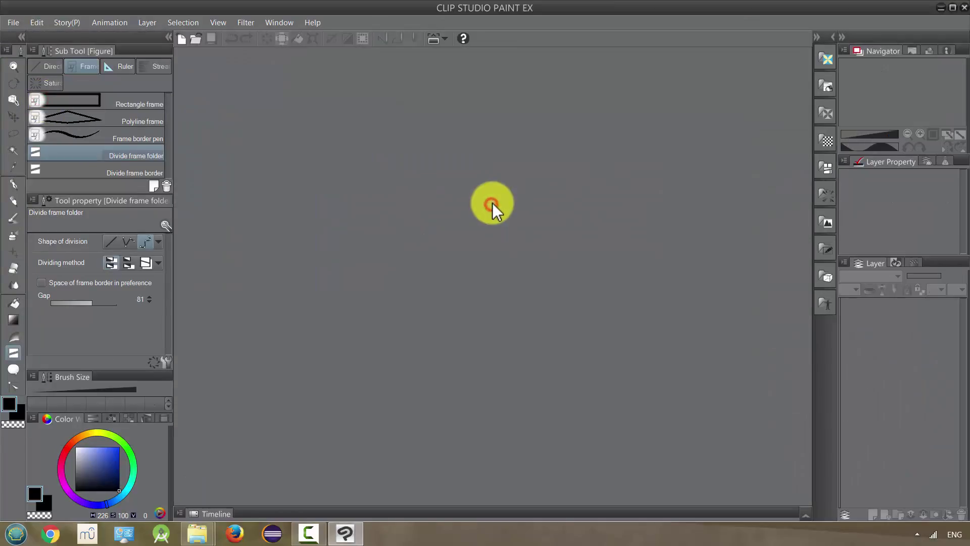
{"action": "left_click", "coordinate": [13, 22]}
{"action": "left_click", "coordinate": [24, 38]}
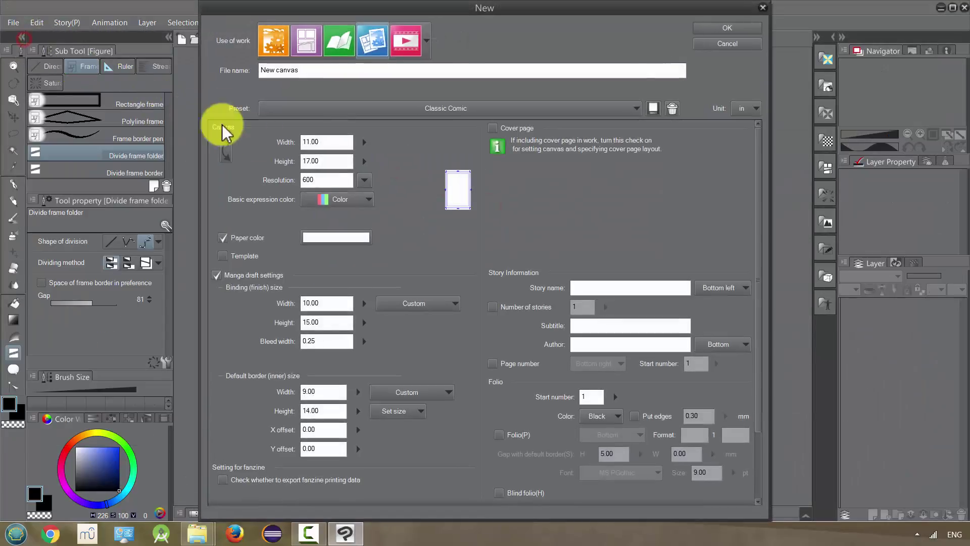
{"action": "left_click", "coordinate": [711, 28]}
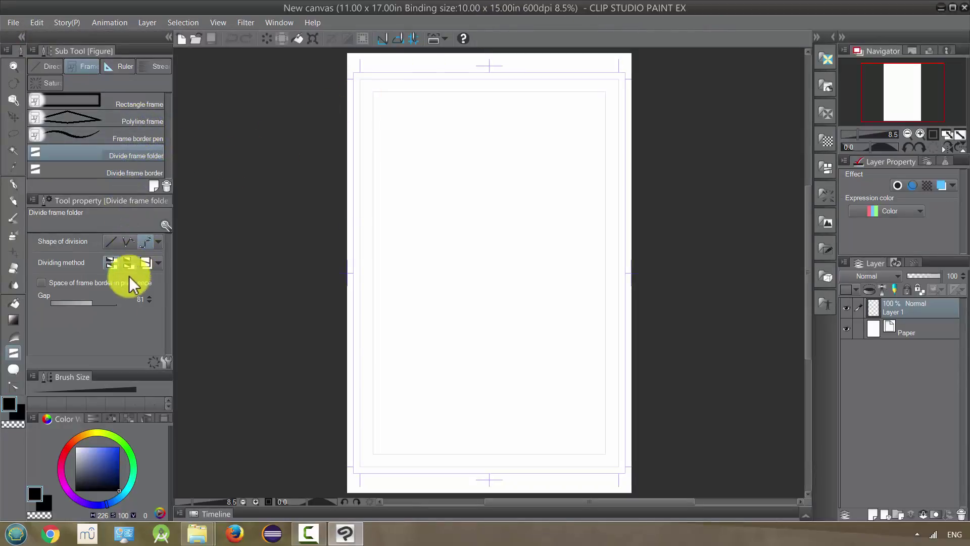
{"action": "left_click", "coordinate": [167, 362]}
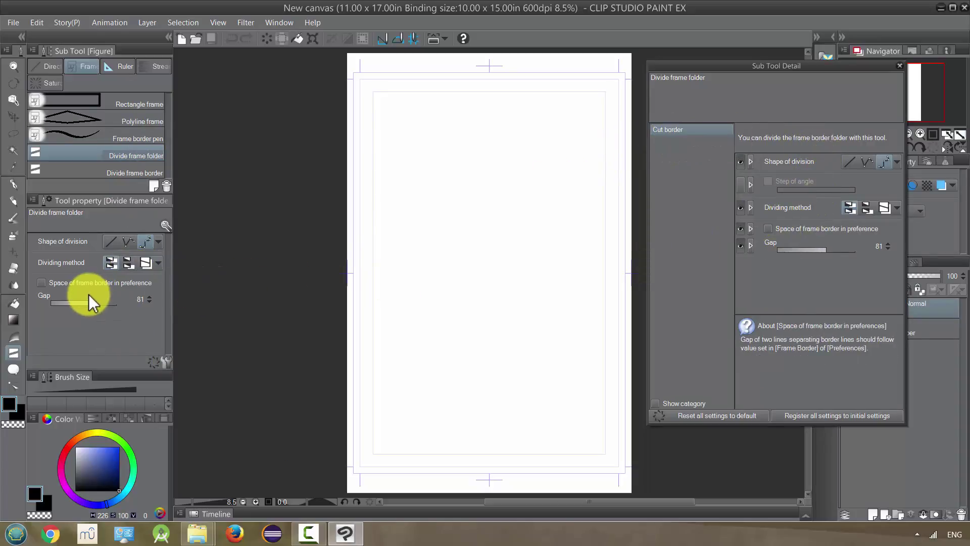
{"action": "left_click", "coordinate": [900, 66]}
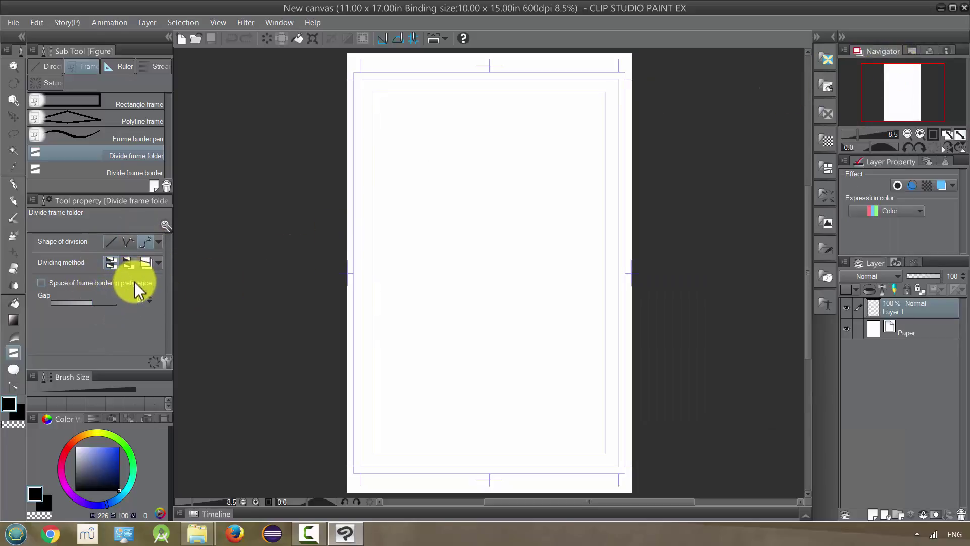
Step: Draw a closed five-cornered frame with straight sides in the upper part of the page using Polyline frame
{"action": "left_click", "coordinate": [97, 119]}
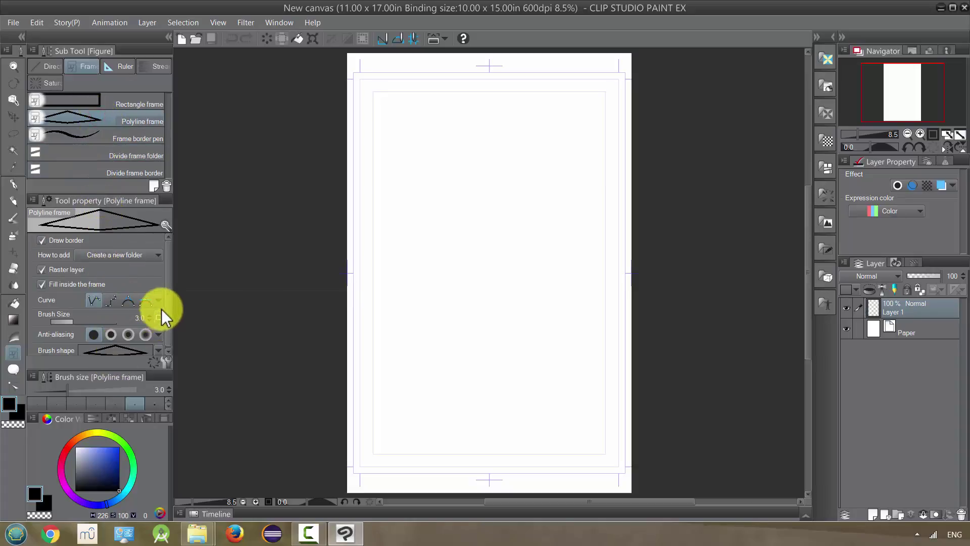
{"action": "left_click_drag", "start_coordinate": [168, 303], "coordinate": [168, 324]}
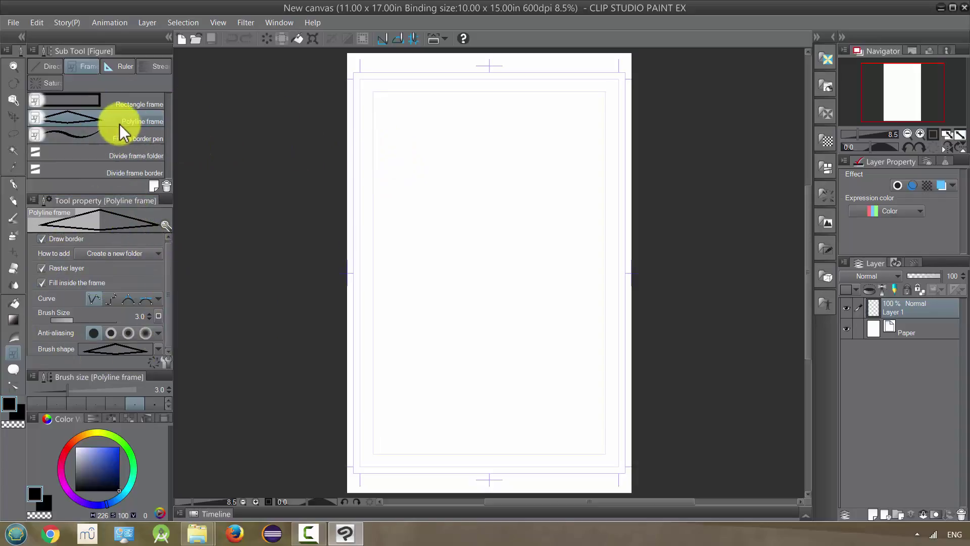
{"action": "left_click", "coordinate": [468, 120]}
{"action": "left_click", "coordinate": [396, 189]}
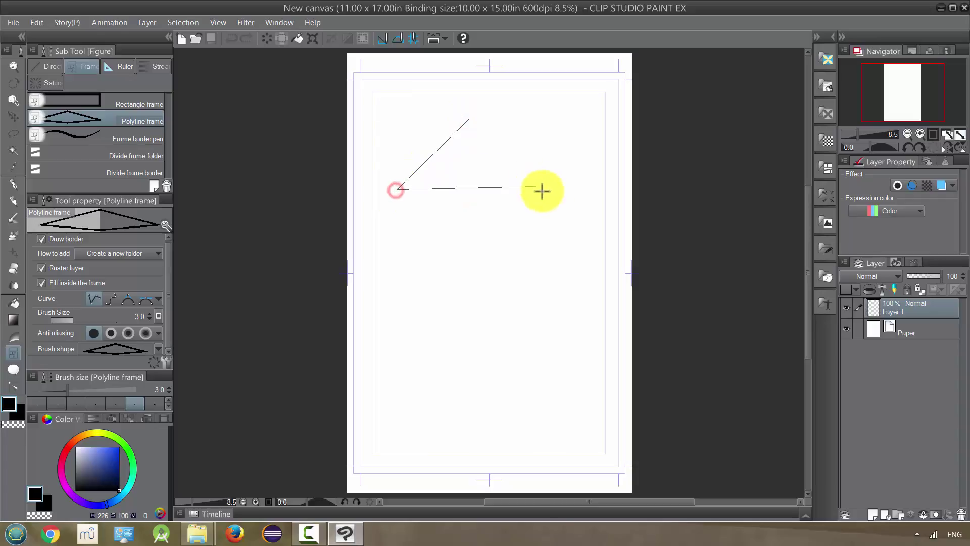
{"action": "left_click", "coordinate": [549, 191]}
{"action": "left_click", "coordinate": [501, 113]}
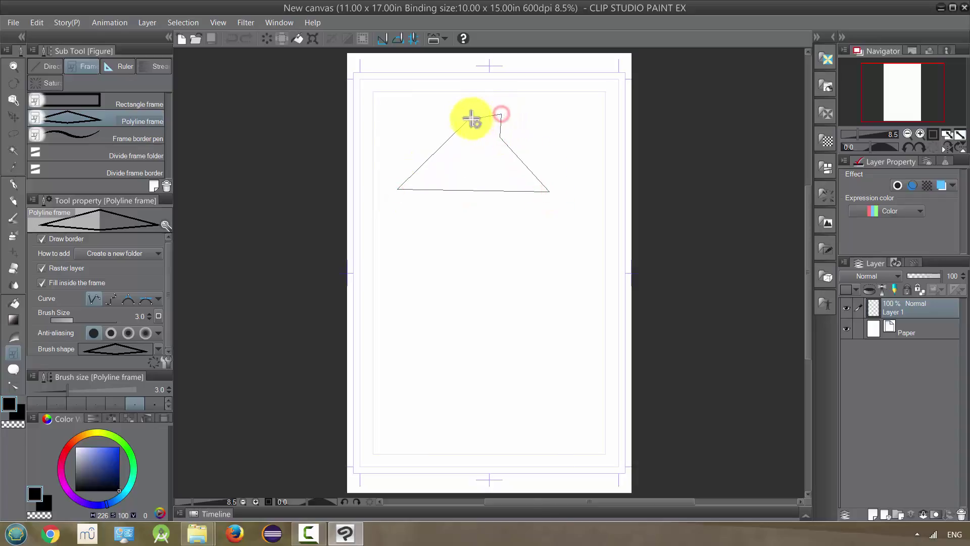
{"action": "left_click", "coordinate": [467, 120]}
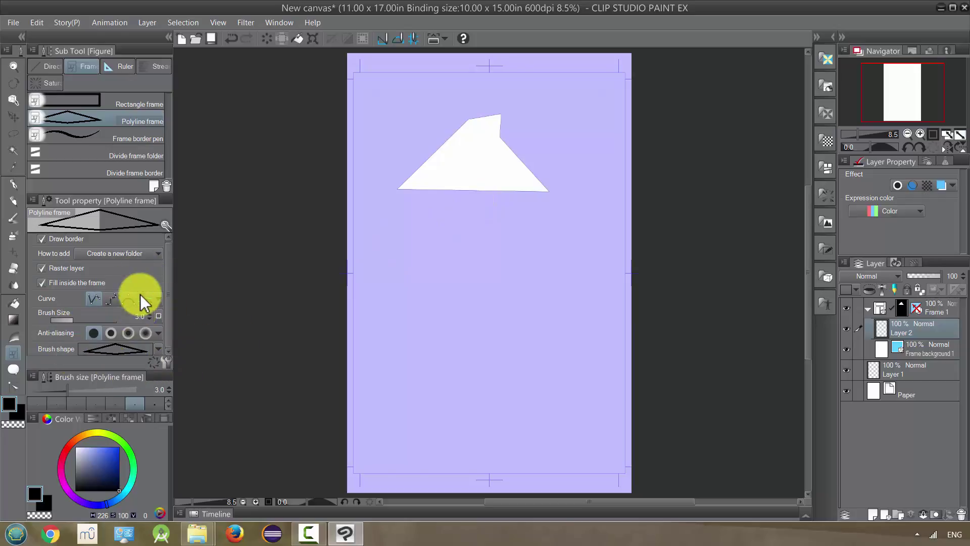
Step: Draw two freehand frames with Frame border pen: an irregular shape below the polyline frame and an overlapping oval at its lower left
{"action": "left_click", "coordinate": [117, 141]}
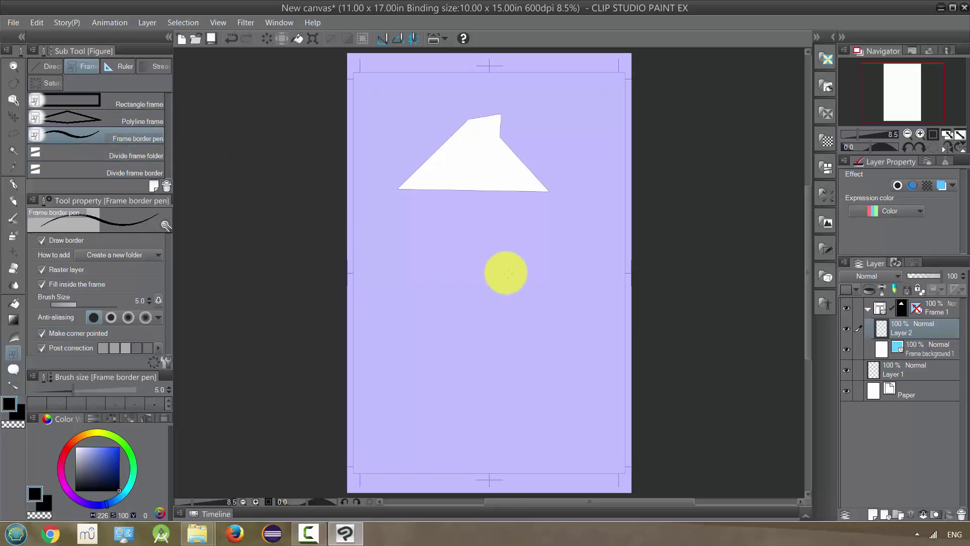
{"action": "left_click_drag", "start_coordinate": [480, 238], "coordinate": [404, 291]}
{"action": "mouse_move", "coordinate": [464, 311]}
{"action": "left_mouse_down"}
{"action": "mouse_move", "coordinate": [525, 377]}
{"action": "mouse_move", "coordinate": [557, 264]}
{"action": "mouse_move", "coordinate": [533, 243]}
{"action": "mouse_move", "coordinate": [556, 247]}
{"action": "left_mouse_up"}
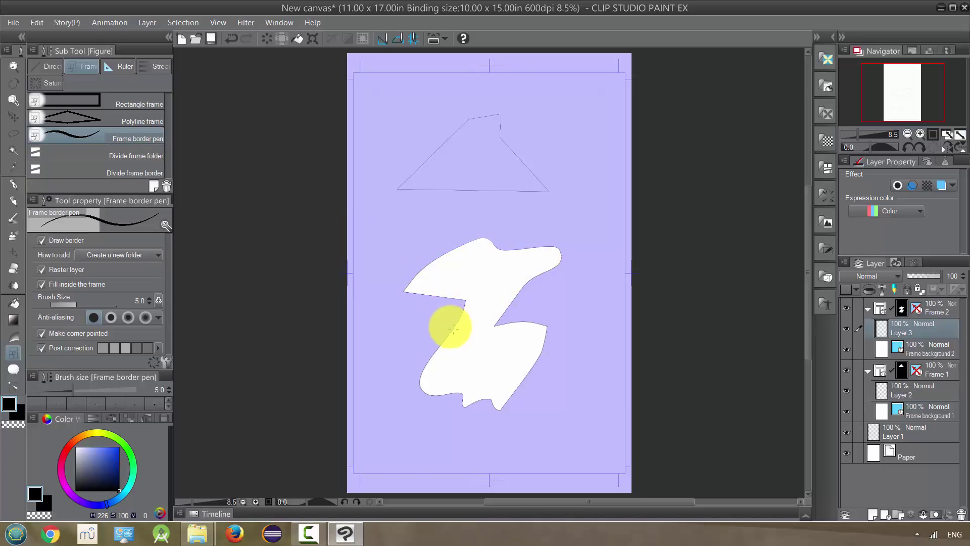
{"action": "mouse_move", "coordinate": [426, 321]}
{"action": "left_mouse_down"}
{"action": "mouse_move", "coordinate": [459, 359]}
{"action": "mouse_move", "coordinate": [455, 420]}
{"action": "mouse_move", "coordinate": [418, 443]}
{"action": "mouse_move", "coordinate": [378, 405]}
{"action": "mouse_move", "coordinate": [386, 336]}
{"action": "mouse_move", "coordinate": [425, 326]}
{"action": "left_mouse_up"}
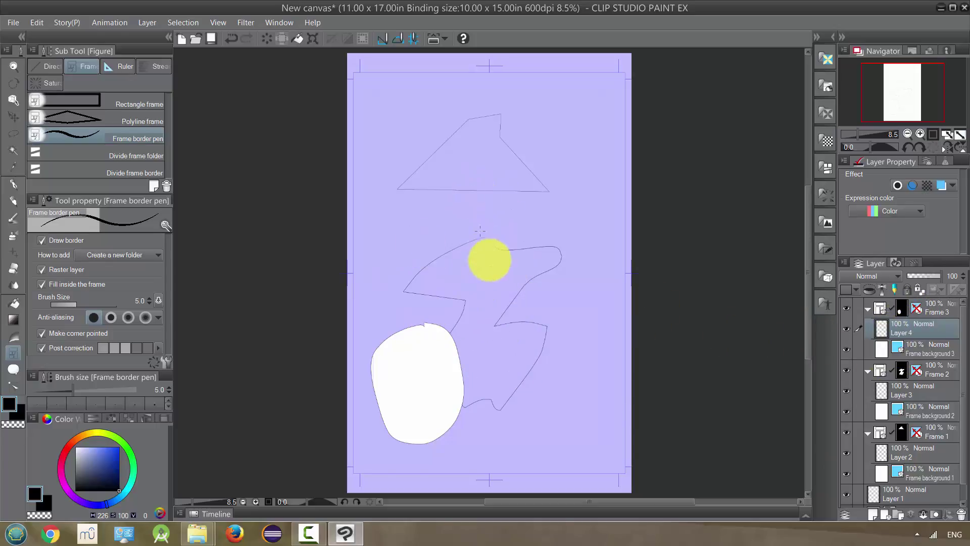
Step: Reshape the oval frame into a spiky form by moving its border control points with the Object tool, and deselect it
{"action": "key", "text": "o"}
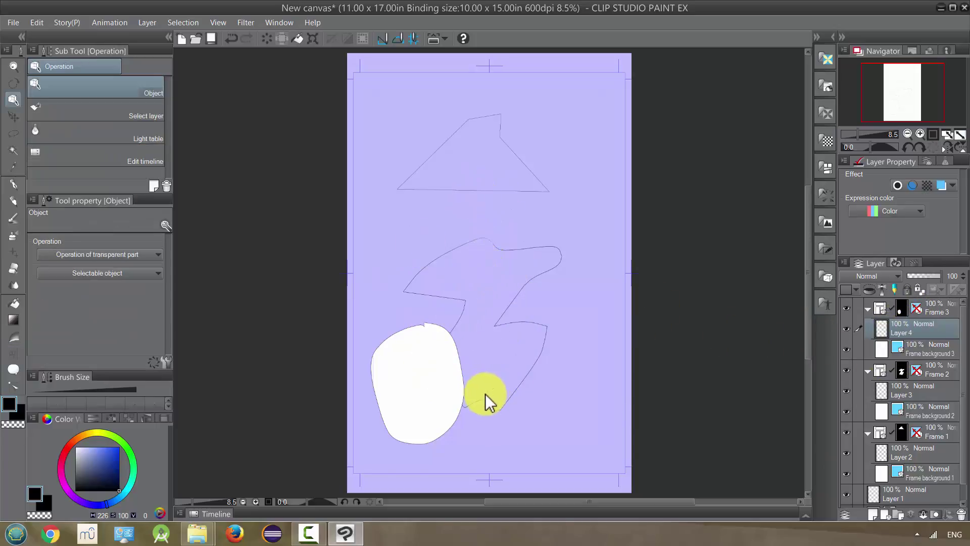
{"action": "left_click", "coordinate": [443, 335]}
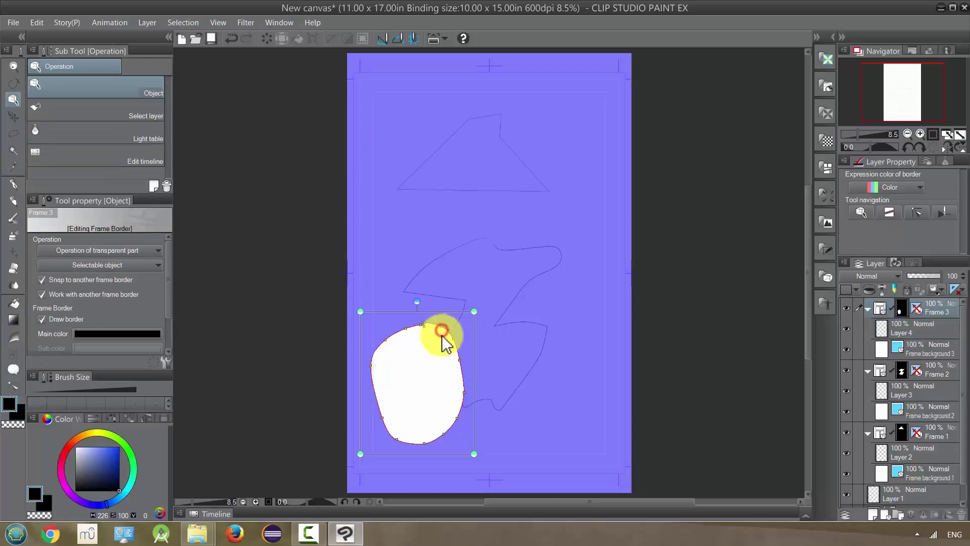
{"action": "left_click_drag", "start_coordinate": [446, 332], "coordinate": [440, 409]}
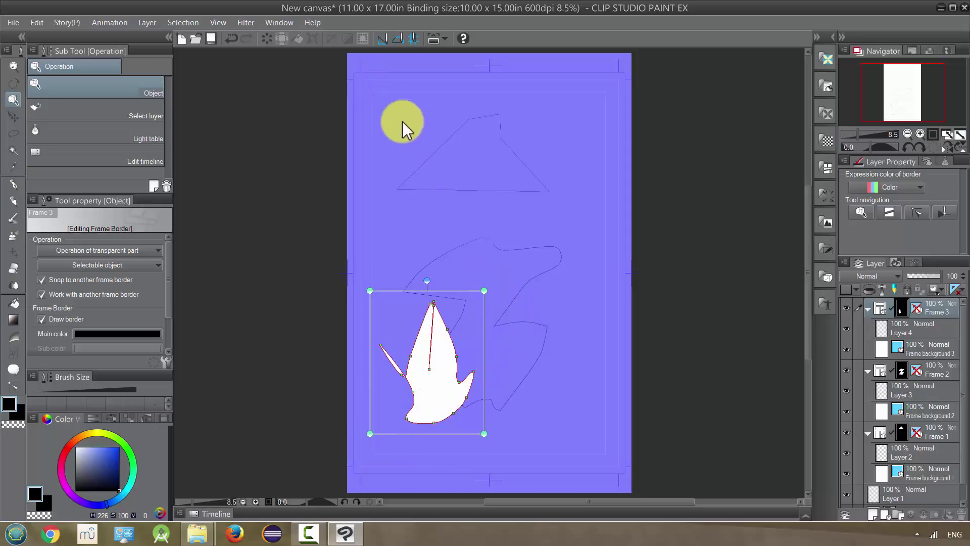
{"action": "left_click", "coordinate": [466, 249]}
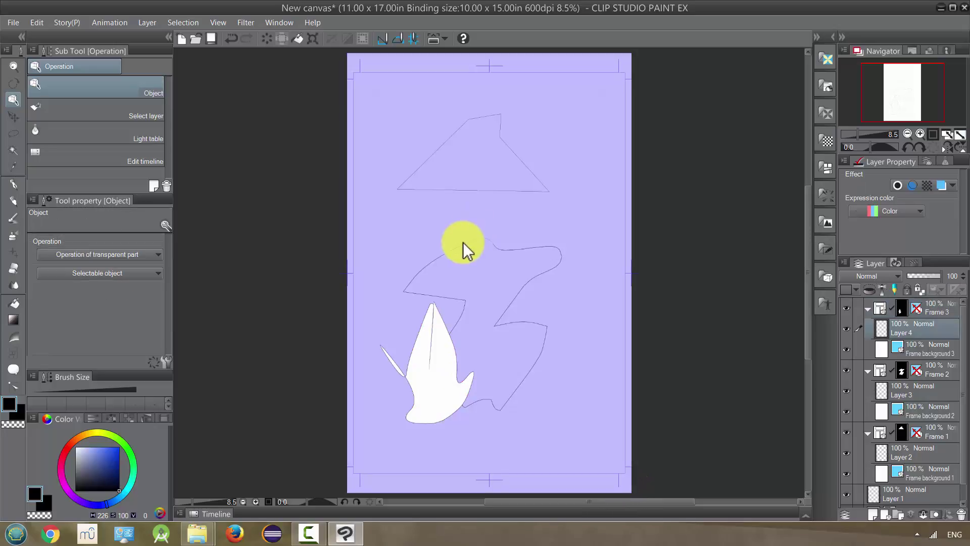
Step: Create another new 11 × 17 in, 600 dpi canvas with the Classic Comic preset
{"action": "left_click", "coordinate": [14, 22]}
{"action": "left_click", "coordinate": [29, 38]}
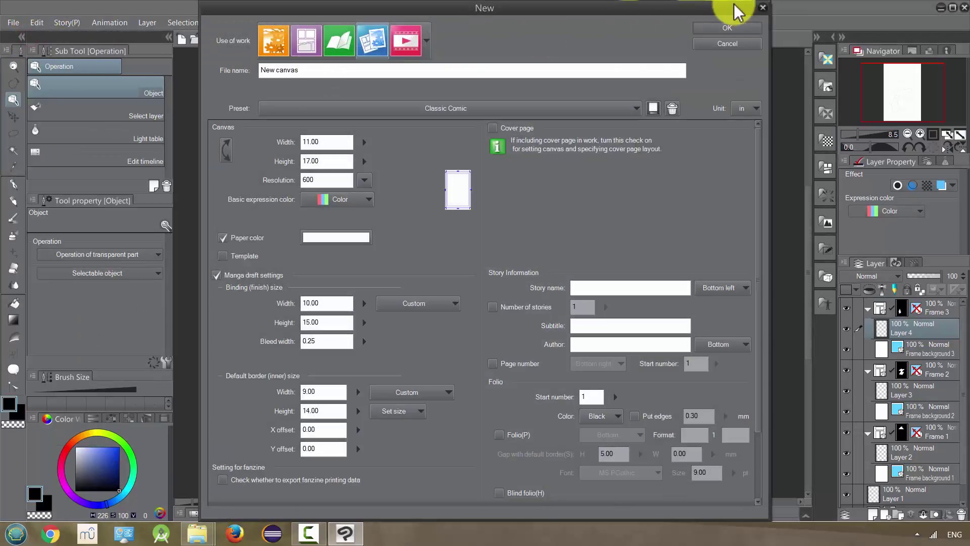
{"action": "left_click", "coordinate": [721, 29]}
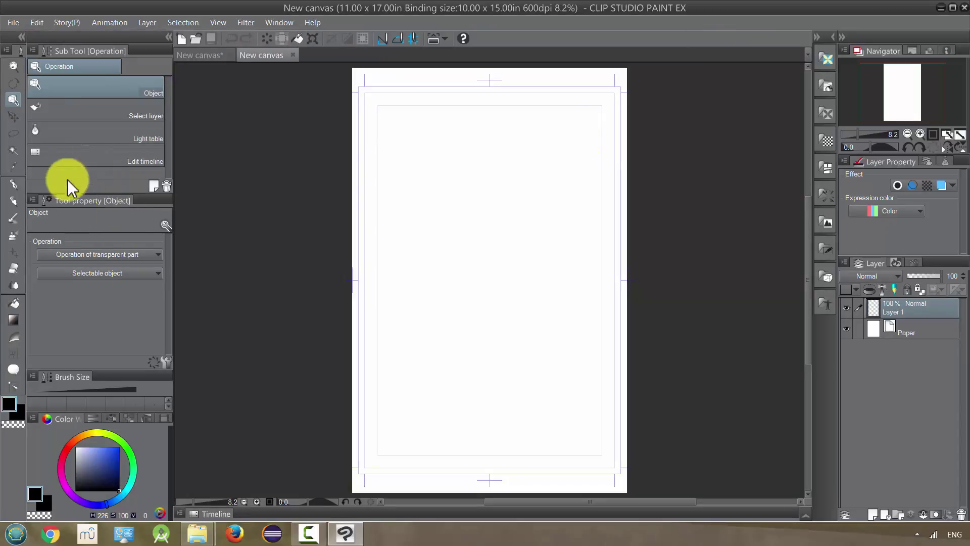
Step: Draw a large rectangle frame over the upper part of the page with Rectangle frame
{"action": "left_click", "coordinate": [14, 357]}
{"action": "left_click", "coordinate": [132, 103]}
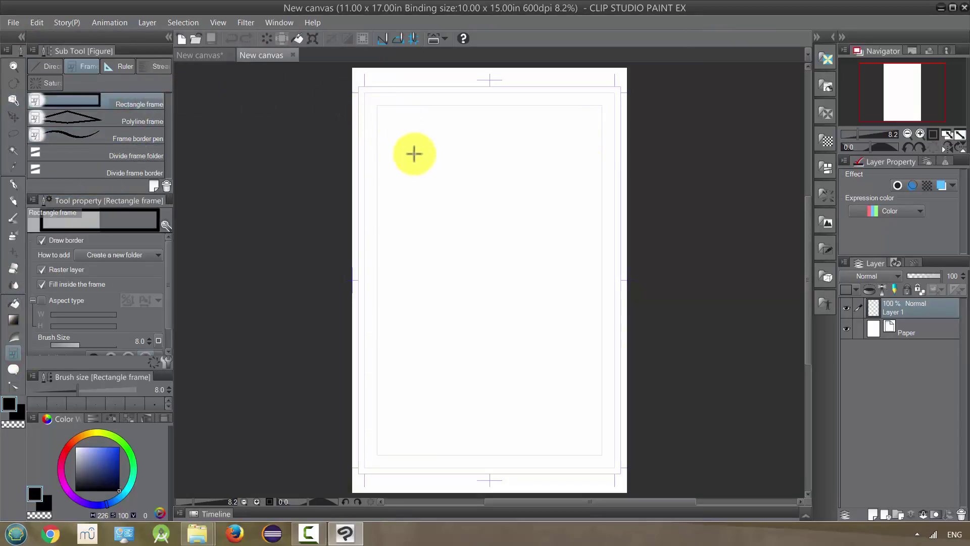
{"action": "left_click_drag", "start_coordinate": [398, 105], "coordinate": [581, 318]}
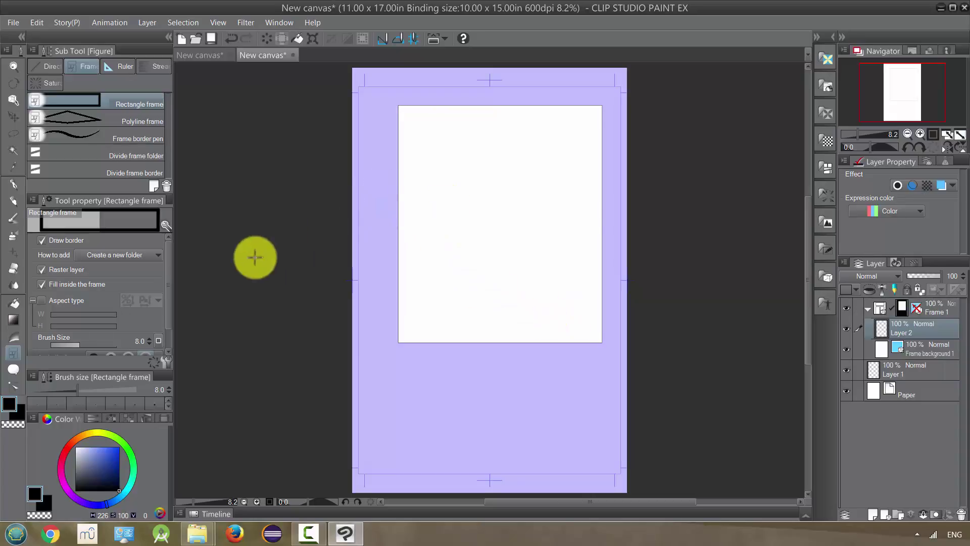
Step: Try a curved Divide frame folder cut with gap 81 across the rectangle's lower left corner, and undo the cut and the frame
{"action": "left_click", "coordinate": [135, 156]}
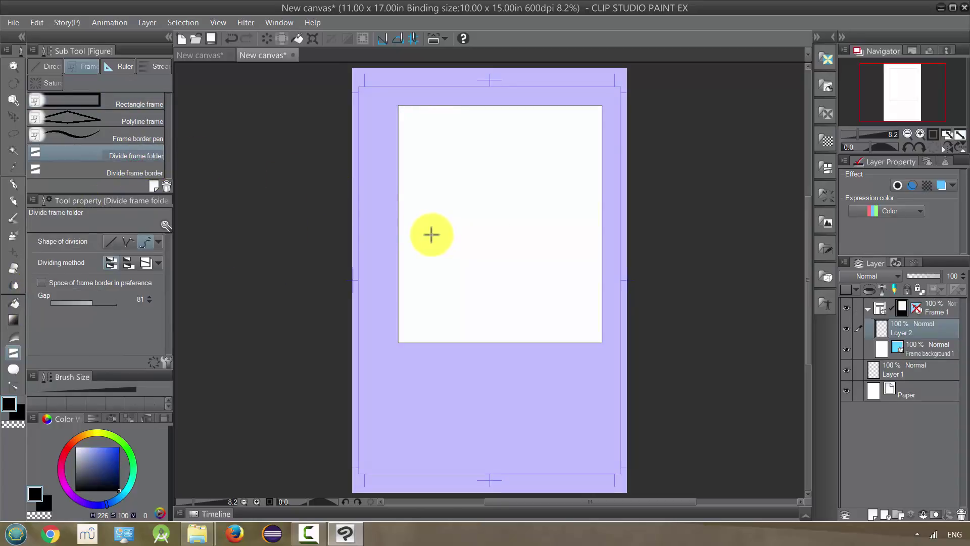
{"action": "left_click_drag", "start_coordinate": [424, 248], "coordinate": [552, 354]}
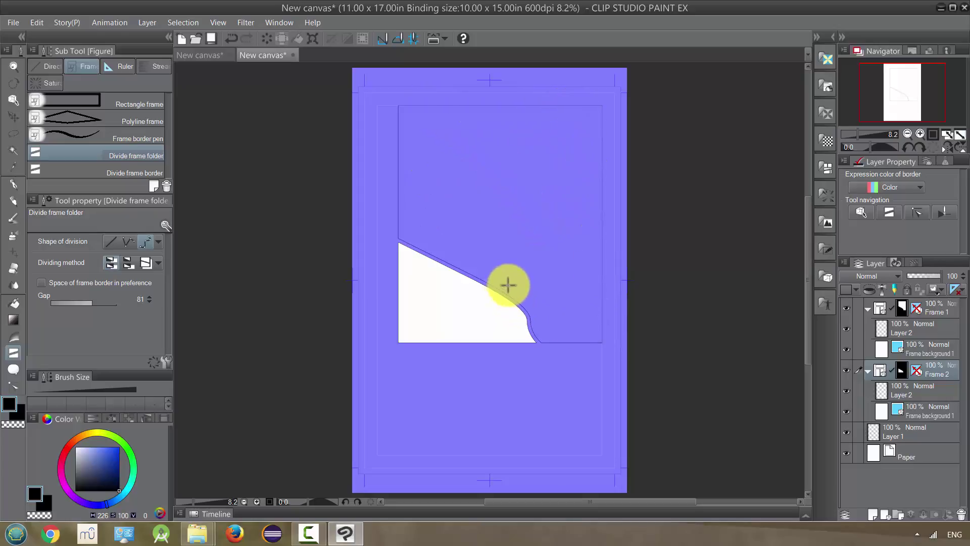
{"action": "left_click", "coordinate": [591, 331], "text": "ctrl"}
{"action": "key", "text": "ctrl+z"}
{"action": "key", "text": "ctrl+z"}
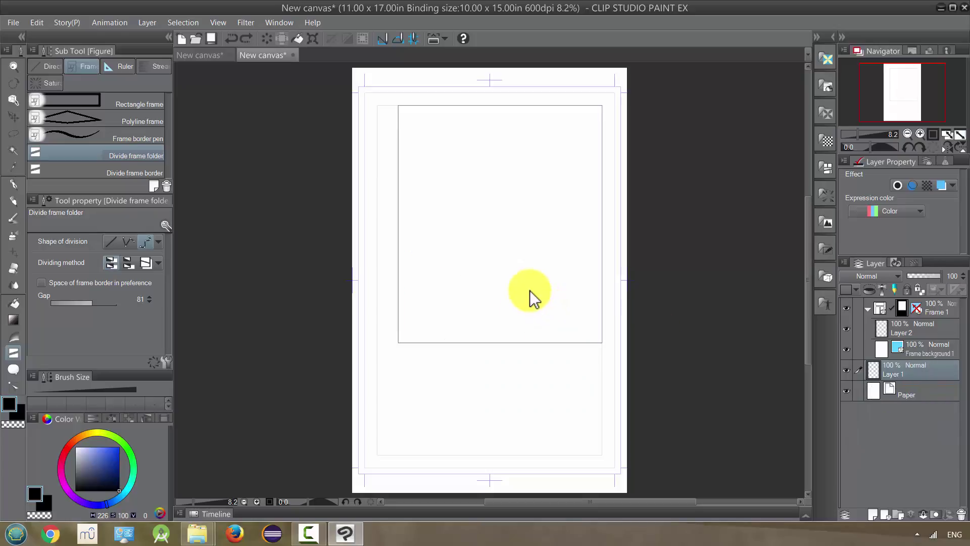
Step: Draw a rectangle frame extending past all page edges and divide it with a curved Divide frame folder cut from the page's left to top edge
{"action": "scroll", "coordinate": [517, 267], "scroll_direction": "down", "scroll_amount": 1}
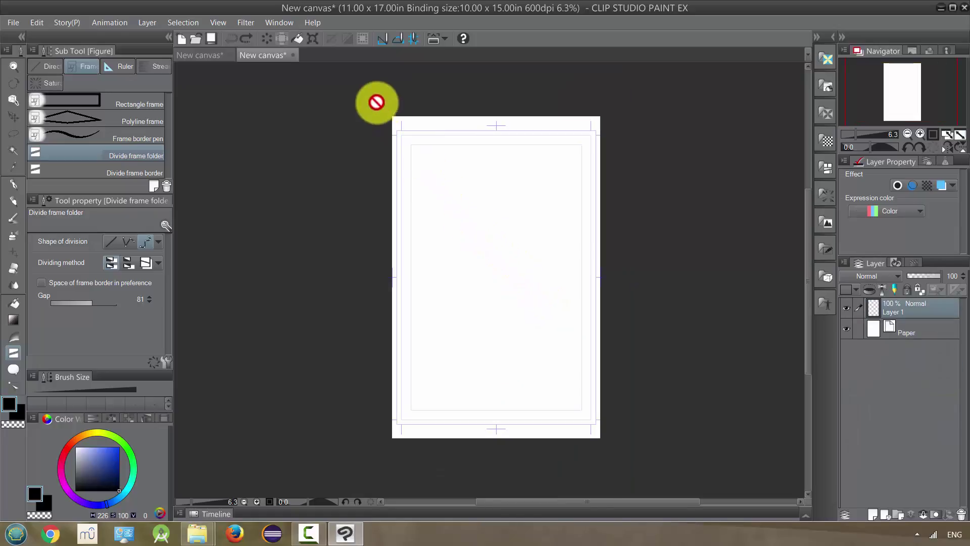
{"action": "left_click", "coordinate": [87, 101]}
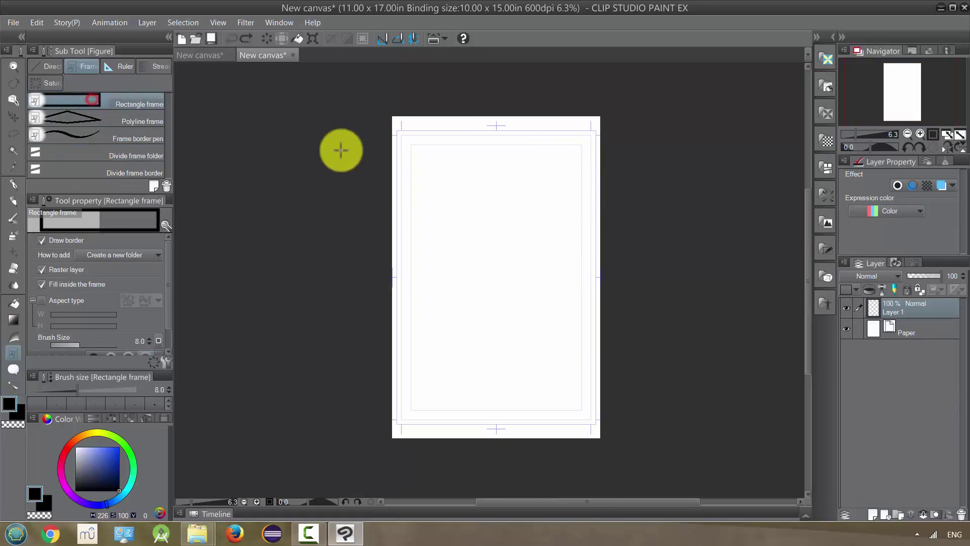
{"action": "left_click_drag", "start_coordinate": [356, 82], "coordinate": [673, 464]}
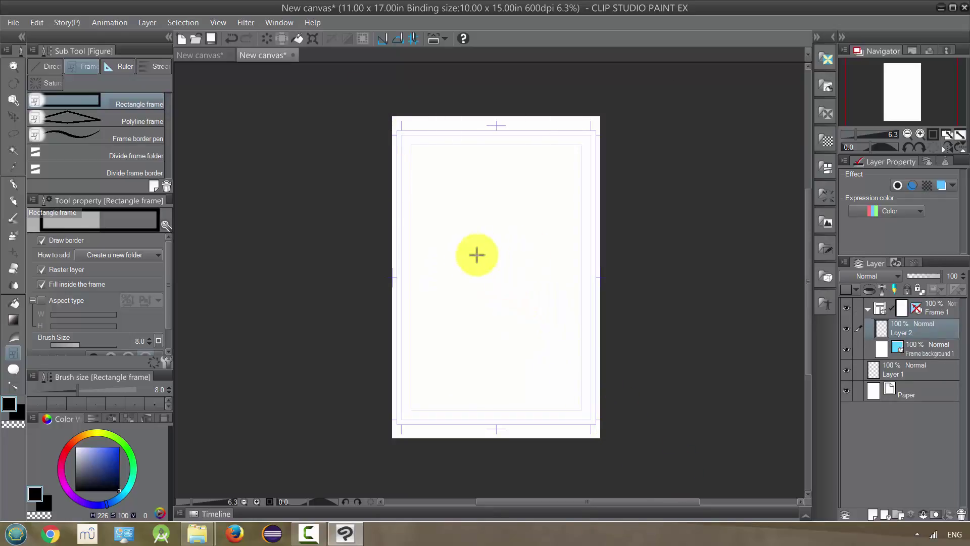
{"action": "left_click", "coordinate": [100, 154]}
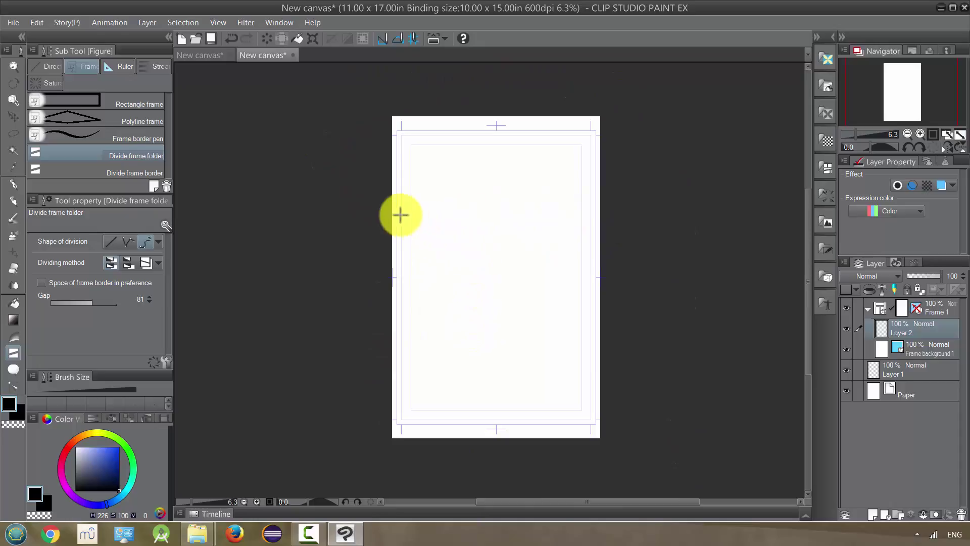
{"action": "left_click_drag", "start_coordinate": [401, 212], "coordinate": [569, 251]}
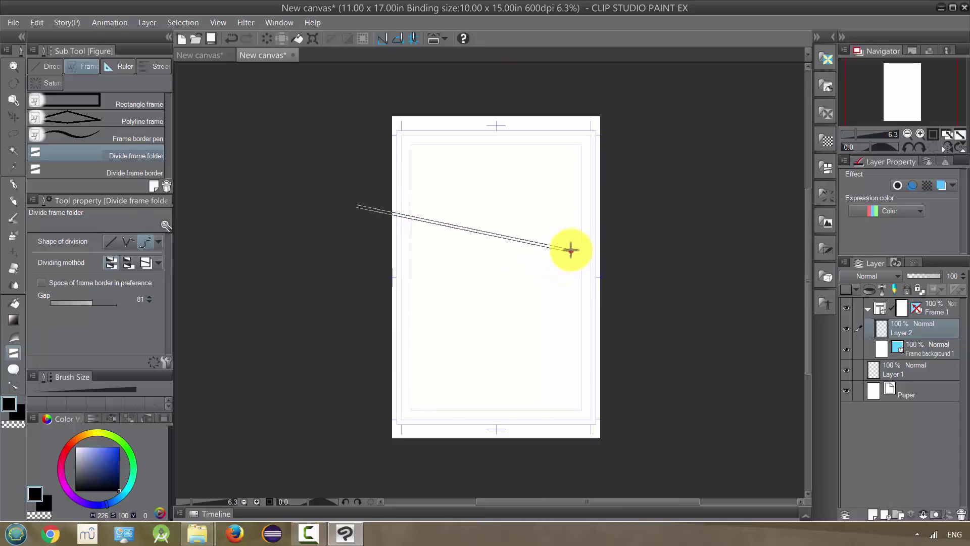
{"action": "left_click_drag", "start_coordinate": [518, 149], "coordinate": [576, 89]}
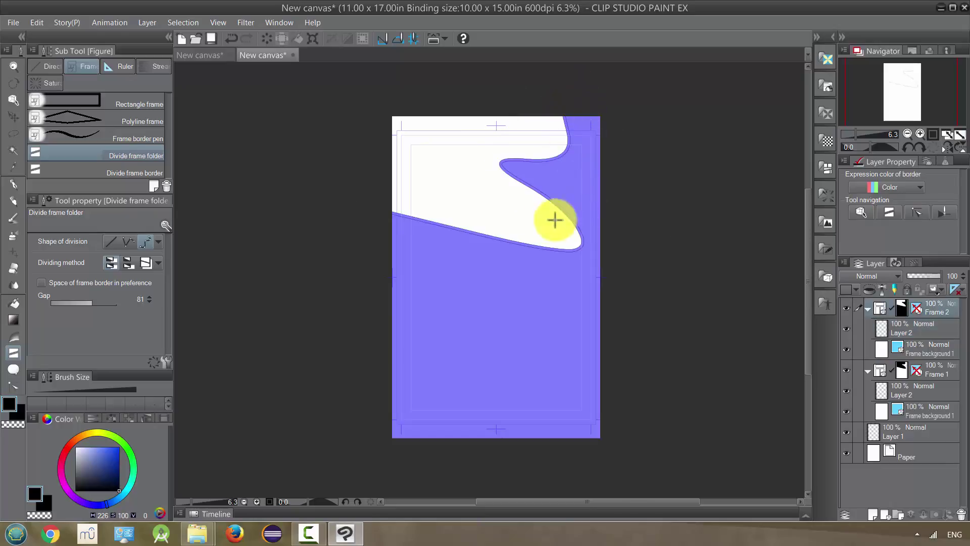